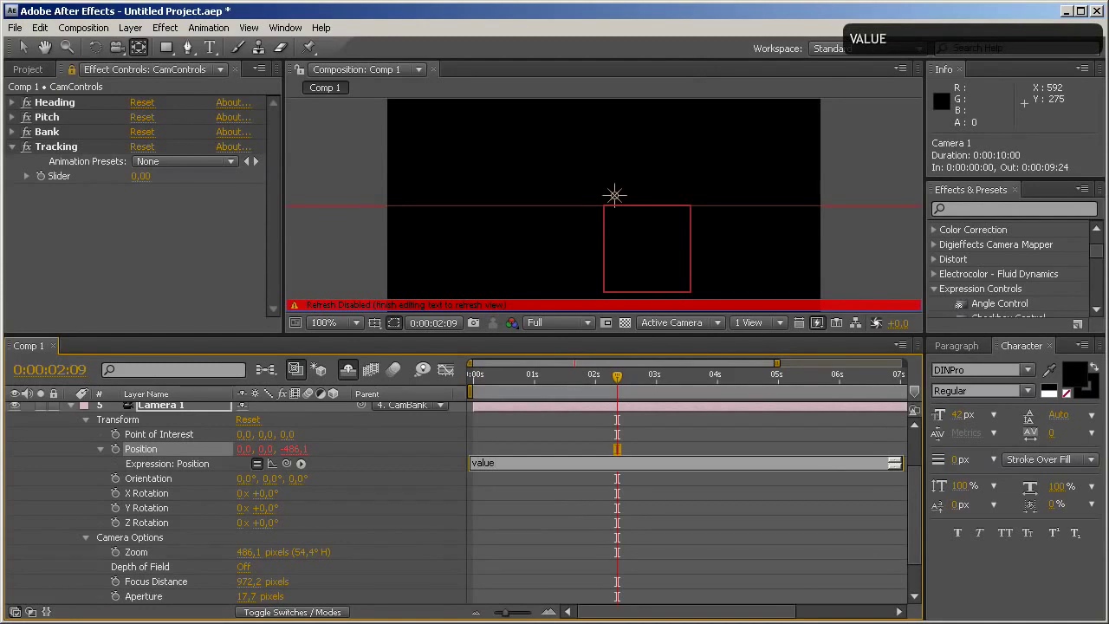
Step: Complete Camera 1's Position expression as value + [0,0,slider], linking the third component to the Tracking slider of CamControls
text([0,0,)
drag(302, 464, 69, 182)
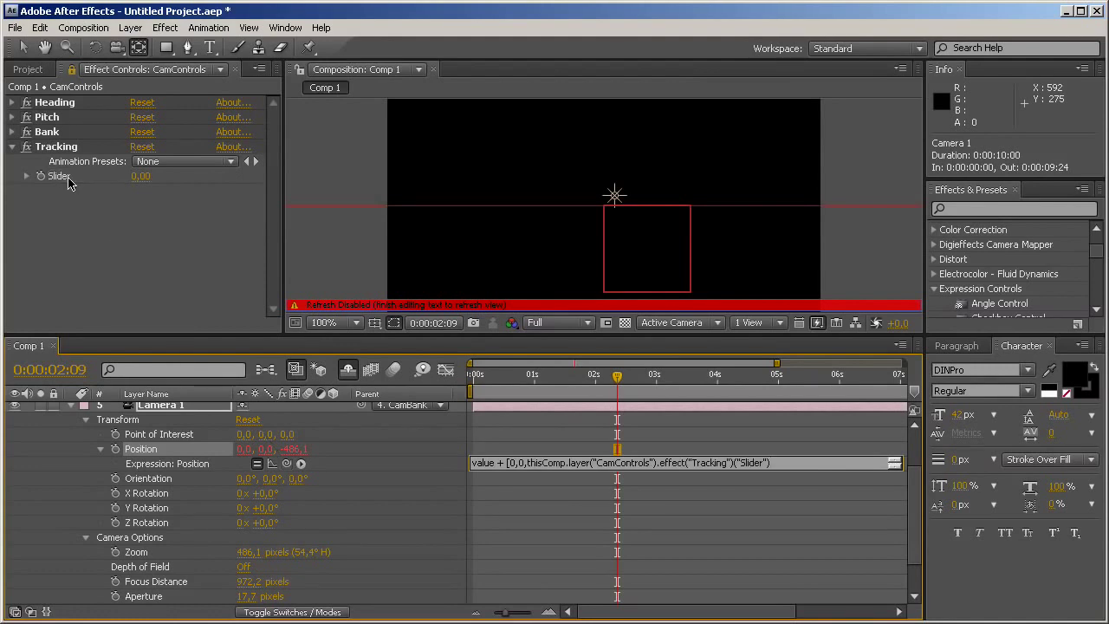
text(])
key(Return)
Step: Try out the Tracking slider at -33, checking the camera's properties, and set the slider back to 0
drag(135, 182, 177, 263)
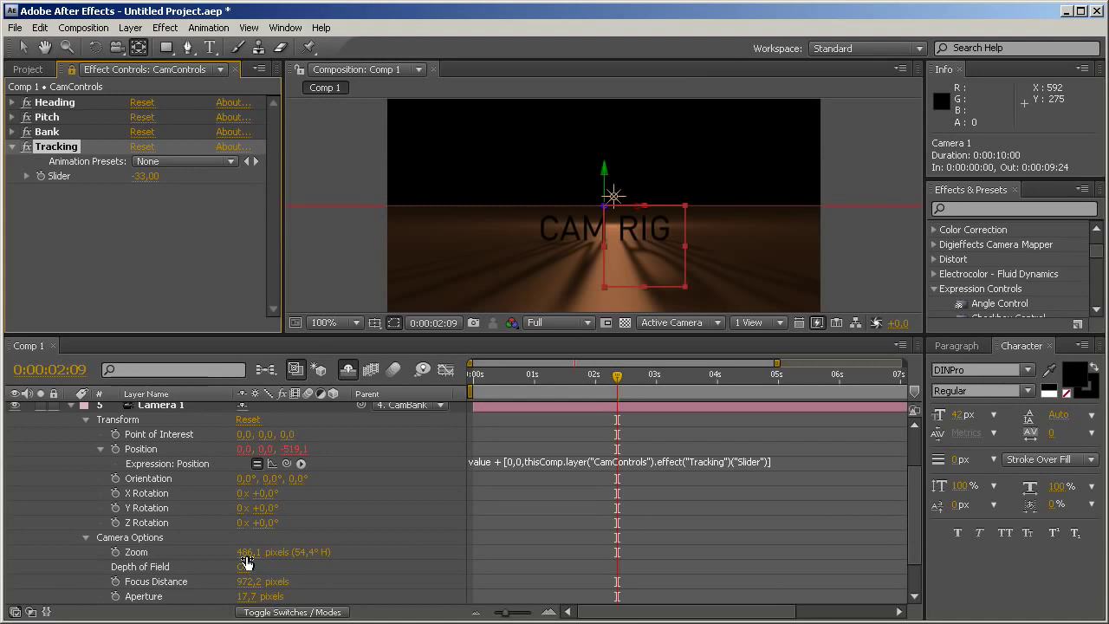
scroll(246, 554, down, 1)
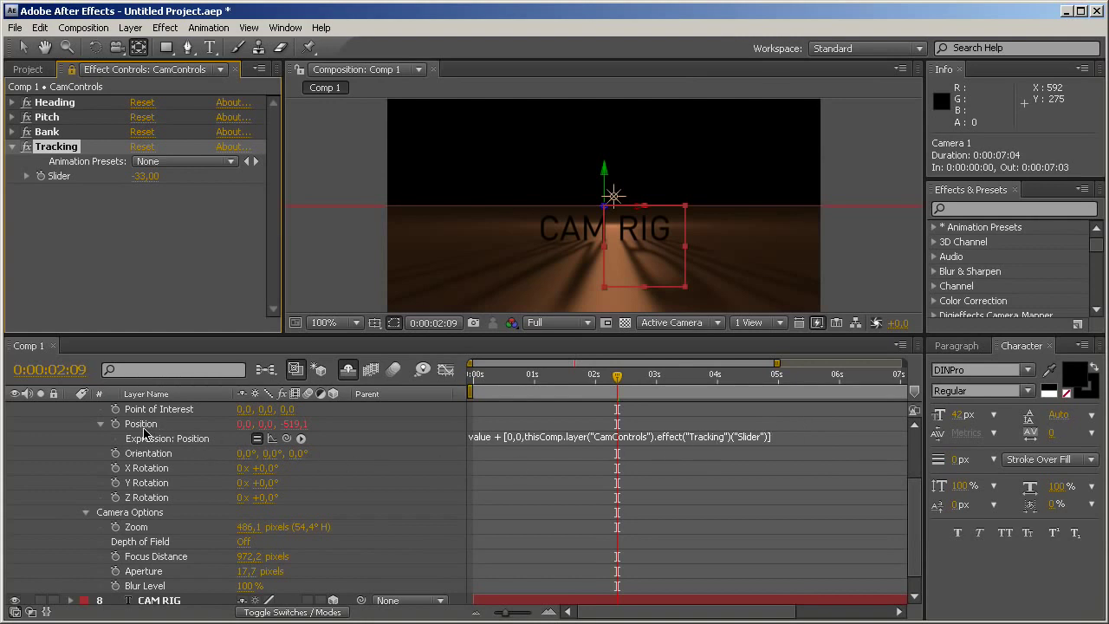
click(144, 177)
text(0)
key(Return)
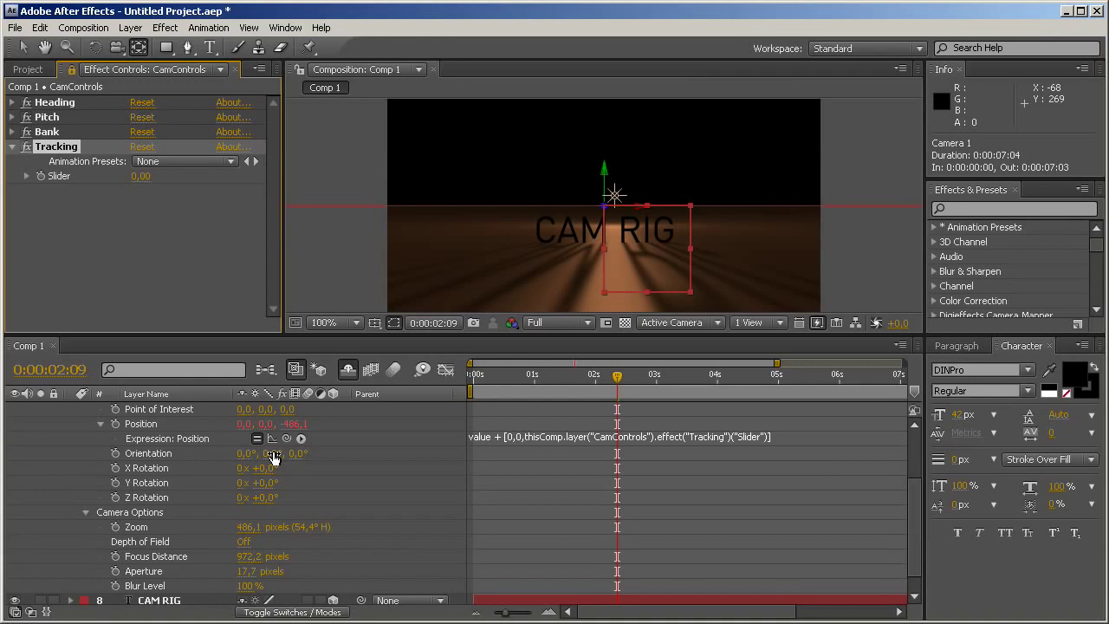
Step: Remove the Position expression from Camera 1 and set the camera's Z position to 0
click(805, 437)
key(Delete)
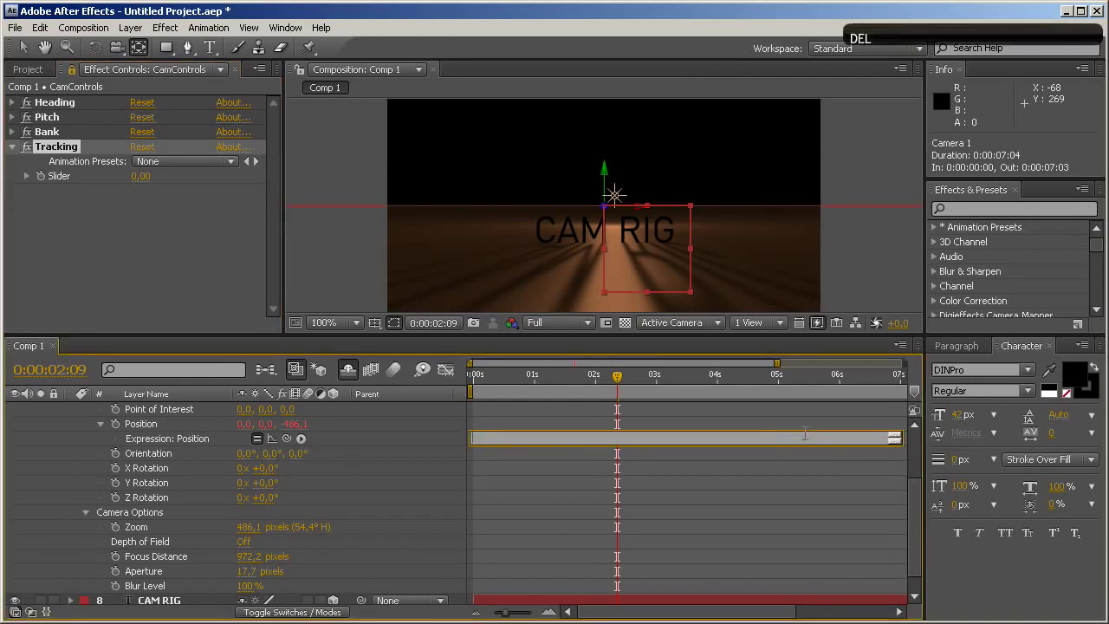
key(Return)
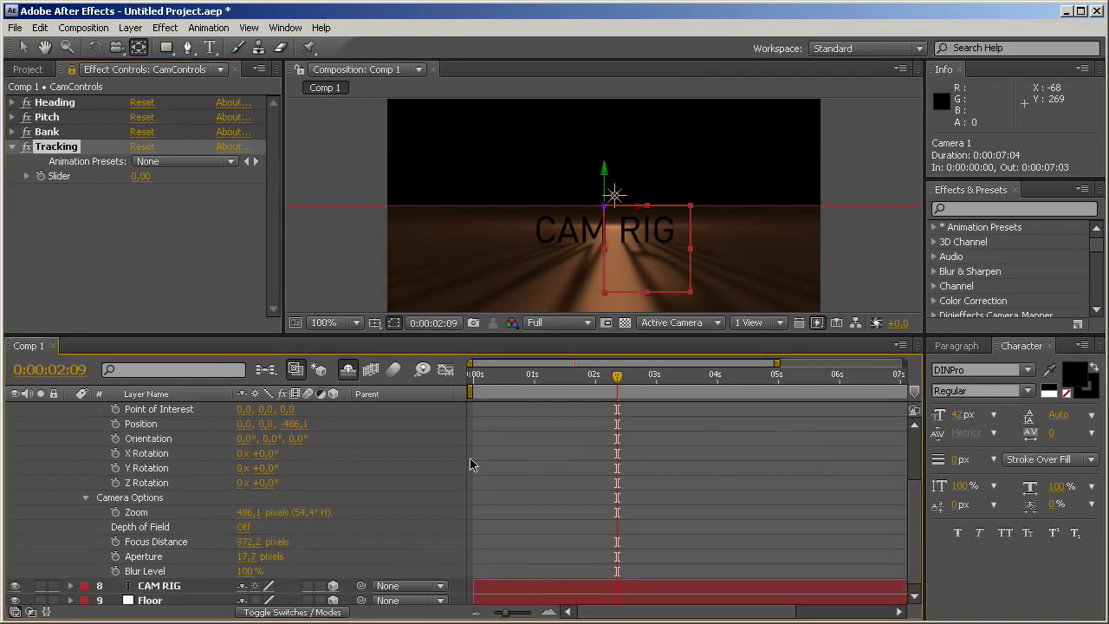
scroll(173, 451, up, 3)
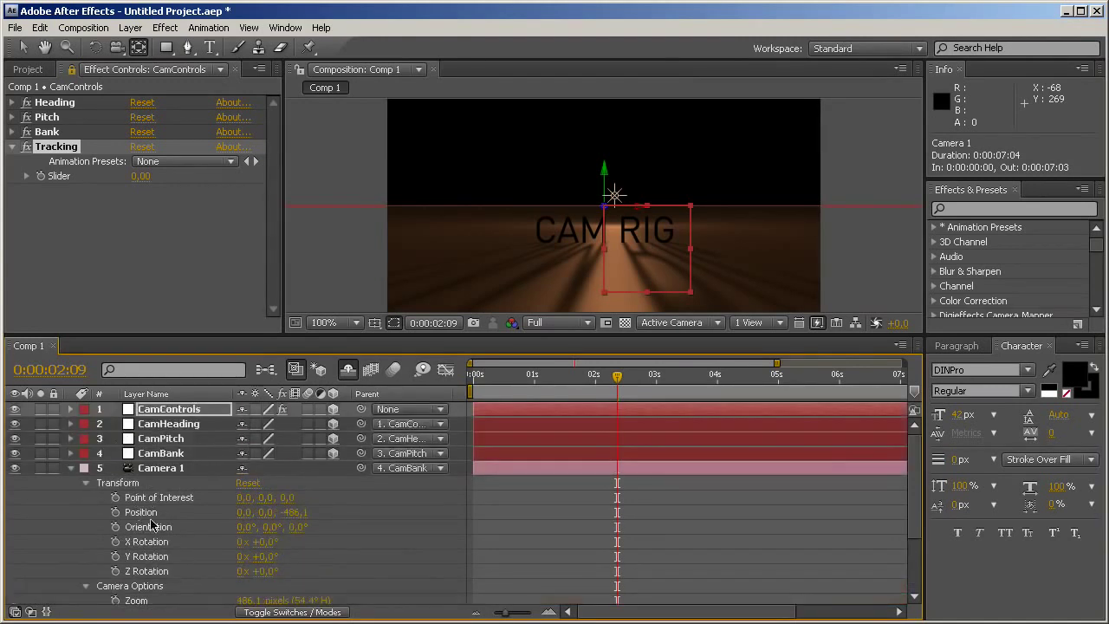
click(293, 512)
text(0)
key(Return)
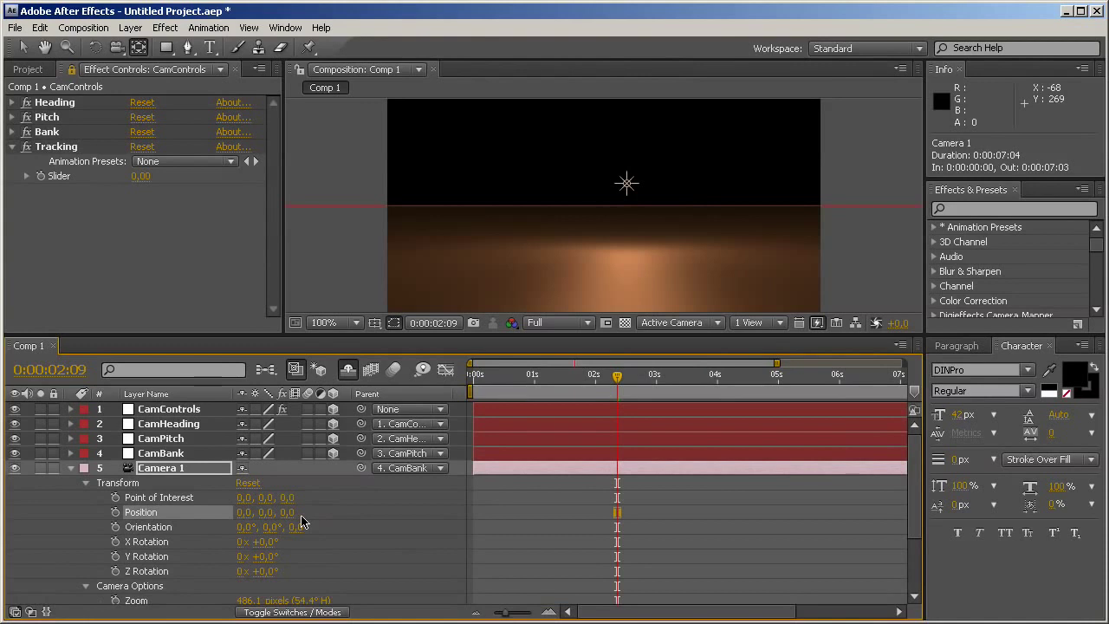
Step: Add the expression value - [0,0,cameraOption.zoom] to Camera 1's Position, linking the third component to the camera's Zoom property
alt+click(115, 512)
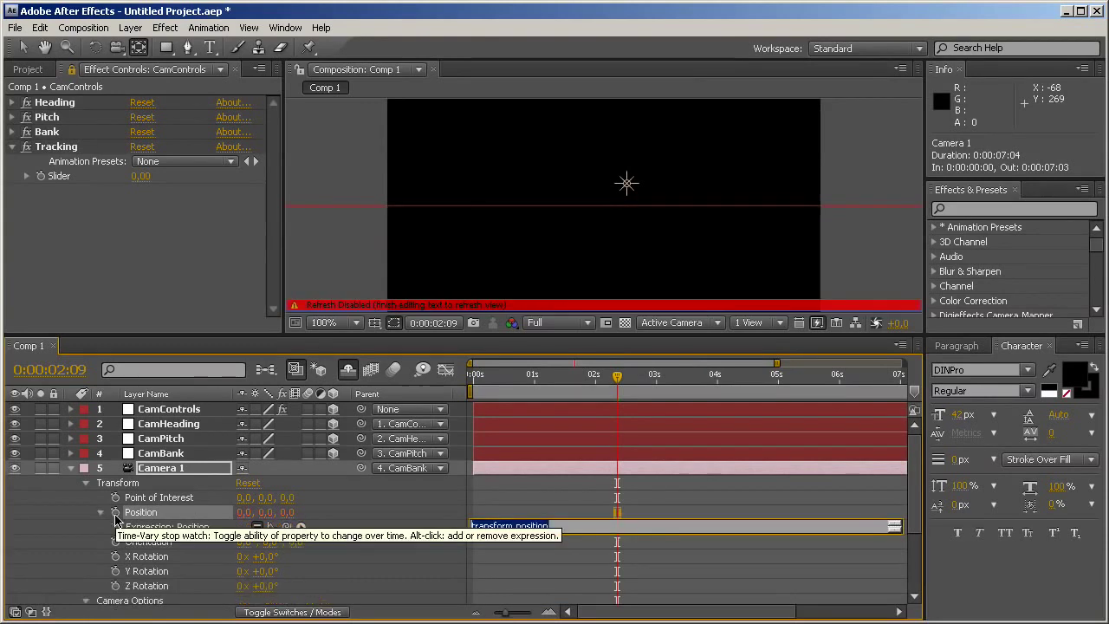
text(valuie)
key(BackSpace)
key(BackSpace)
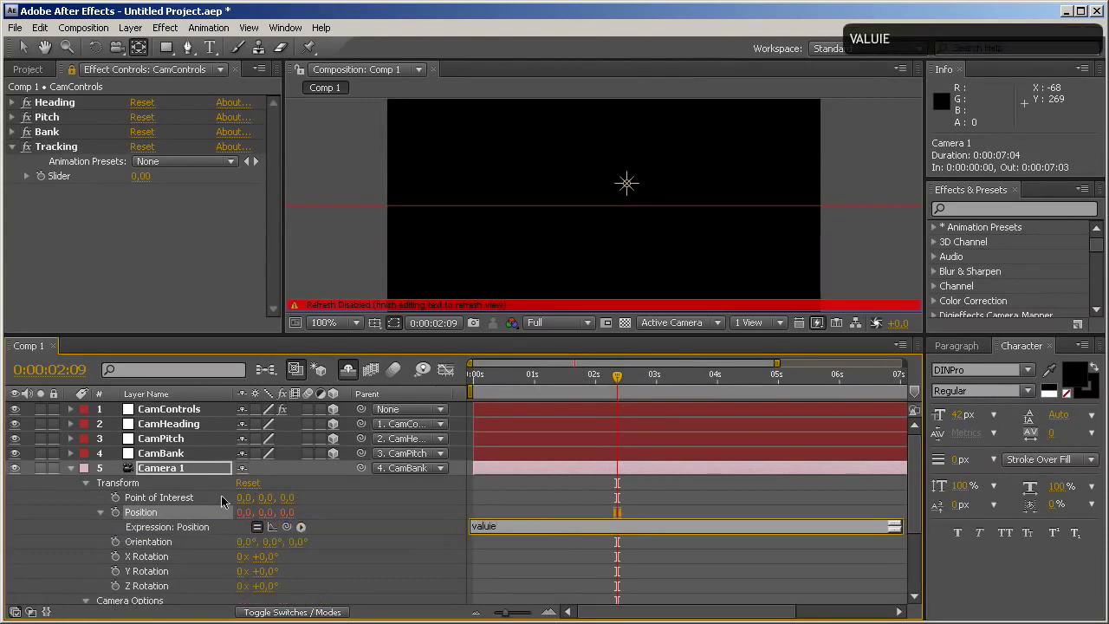
text(e)
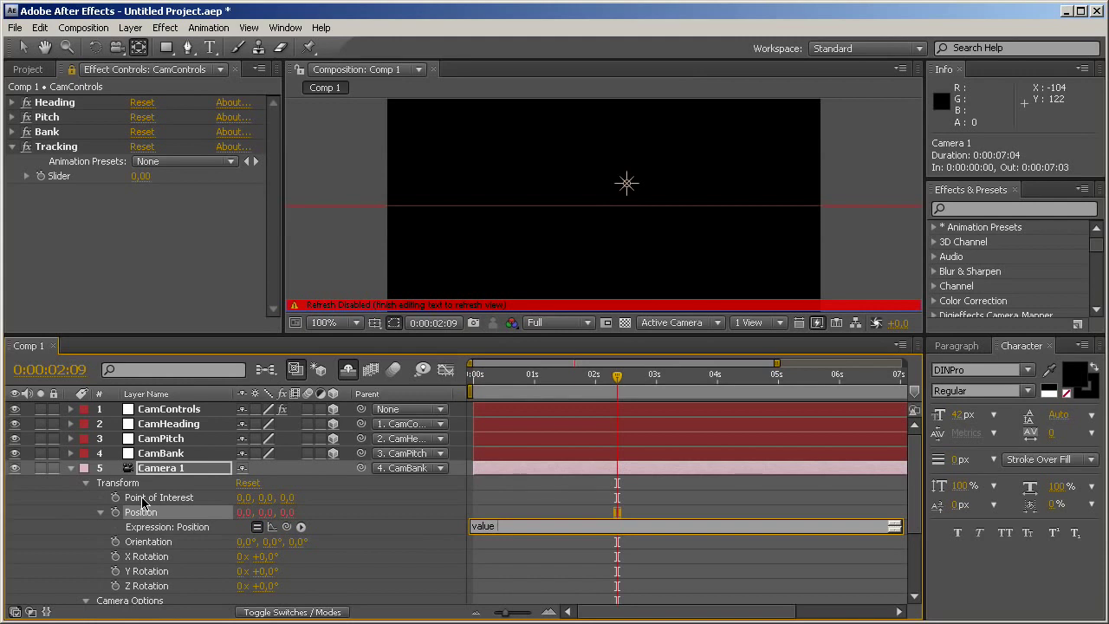
text(- )
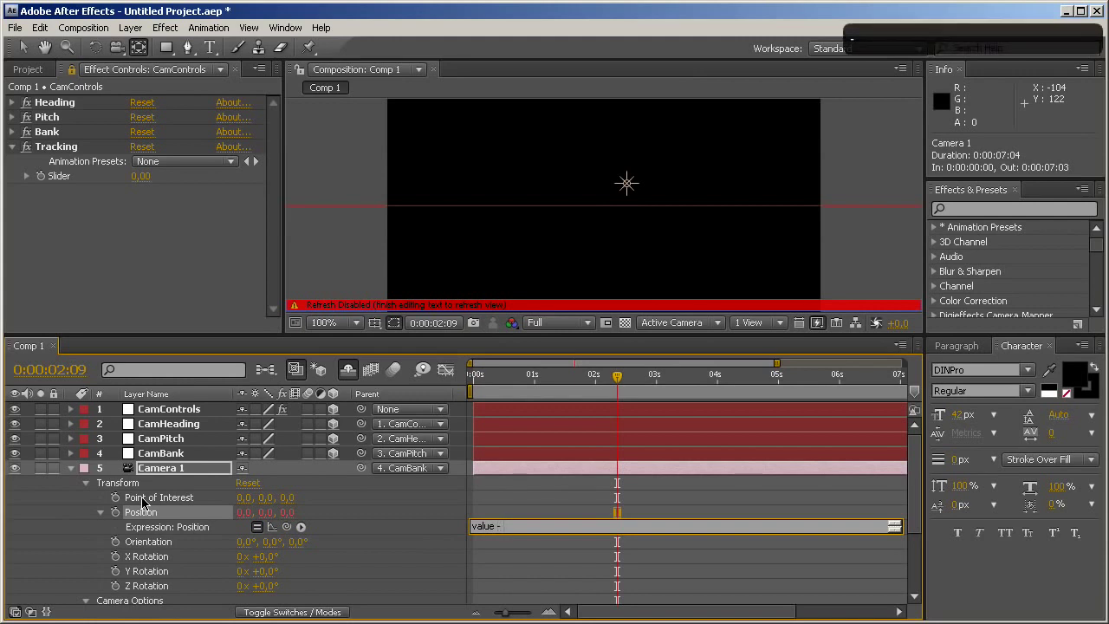
text([0,0,)
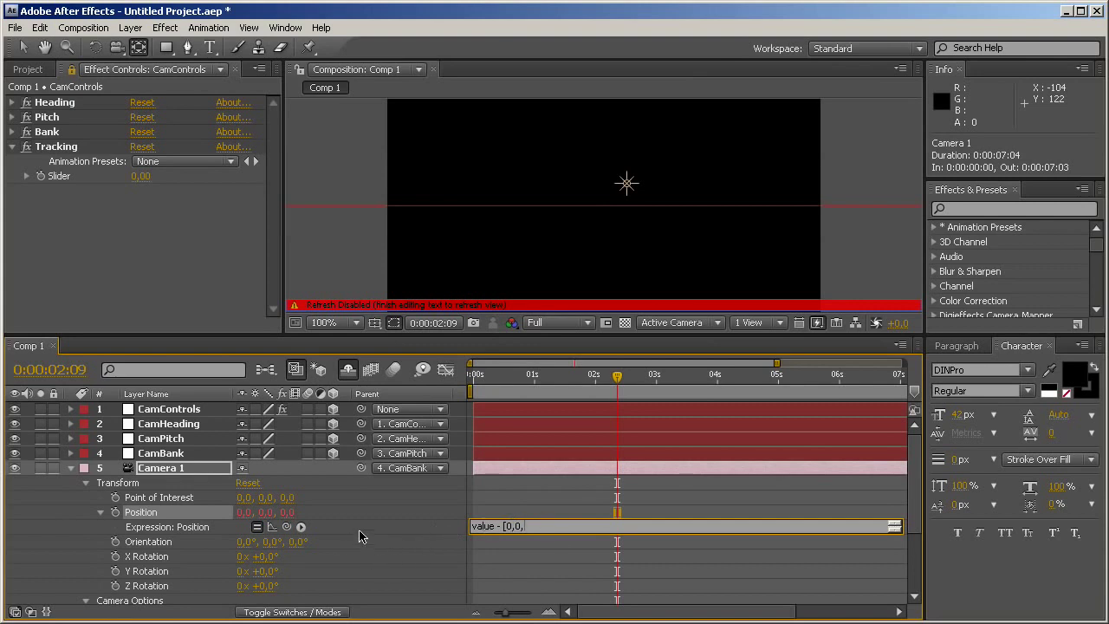
drag(286, 527, 201, 549)
key(KP_Enter)
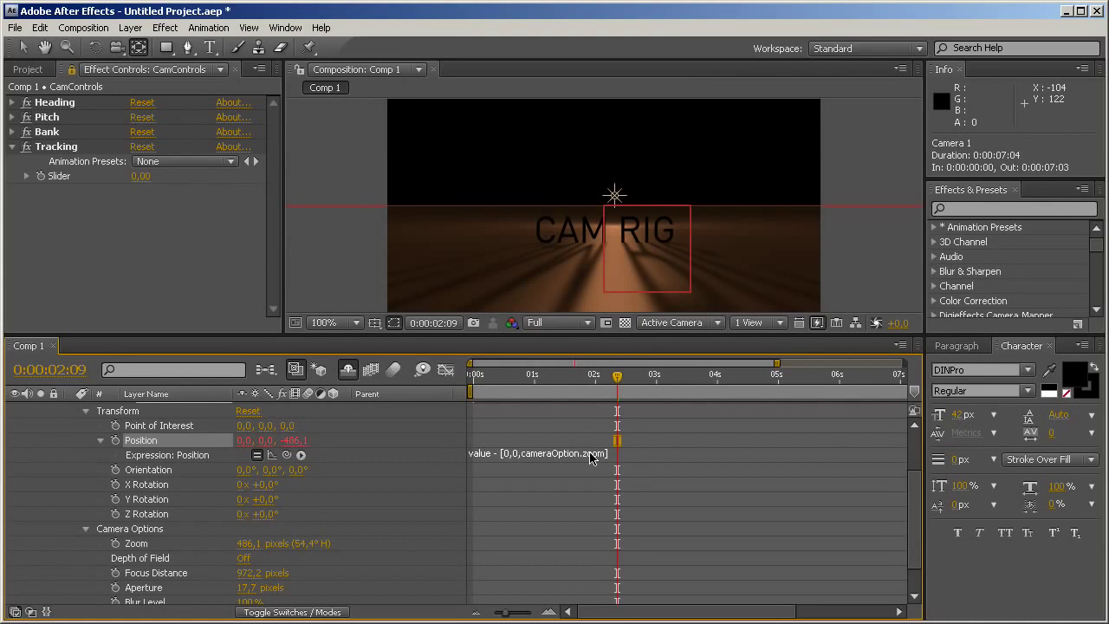
Step: Extend Camera 1's Position expression with + [0,0,slider], linking the third component to the Tracking slider of CamControls
click(639, 454)
click(645, 453)
text(+)
text( [0)
text(,0,)
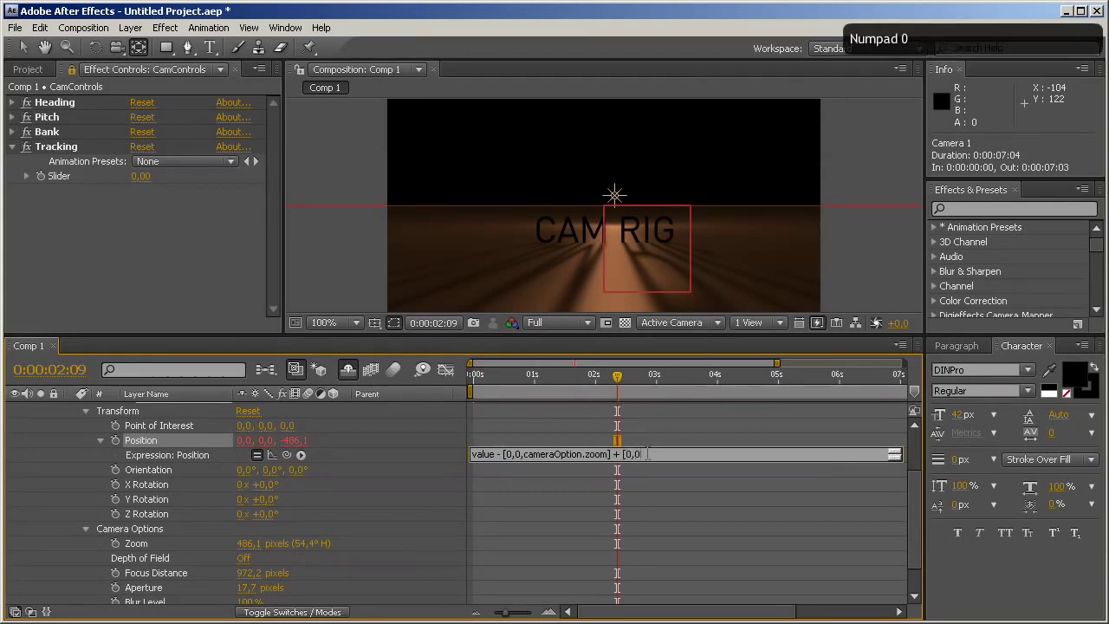
drag(287, 455, 65, 185)
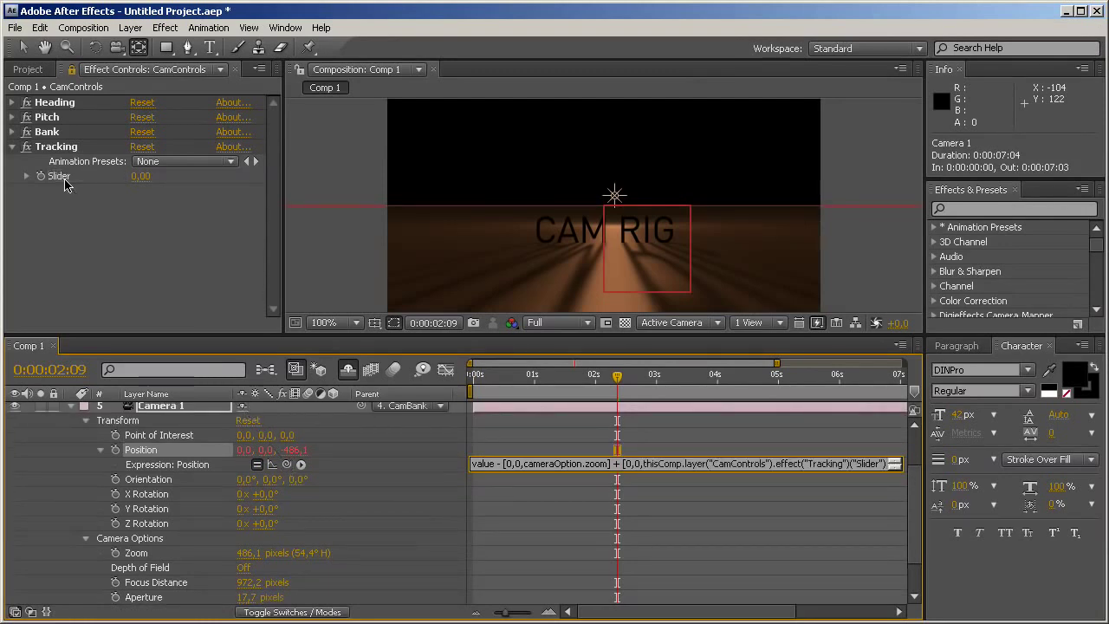
key(KP_Enter)
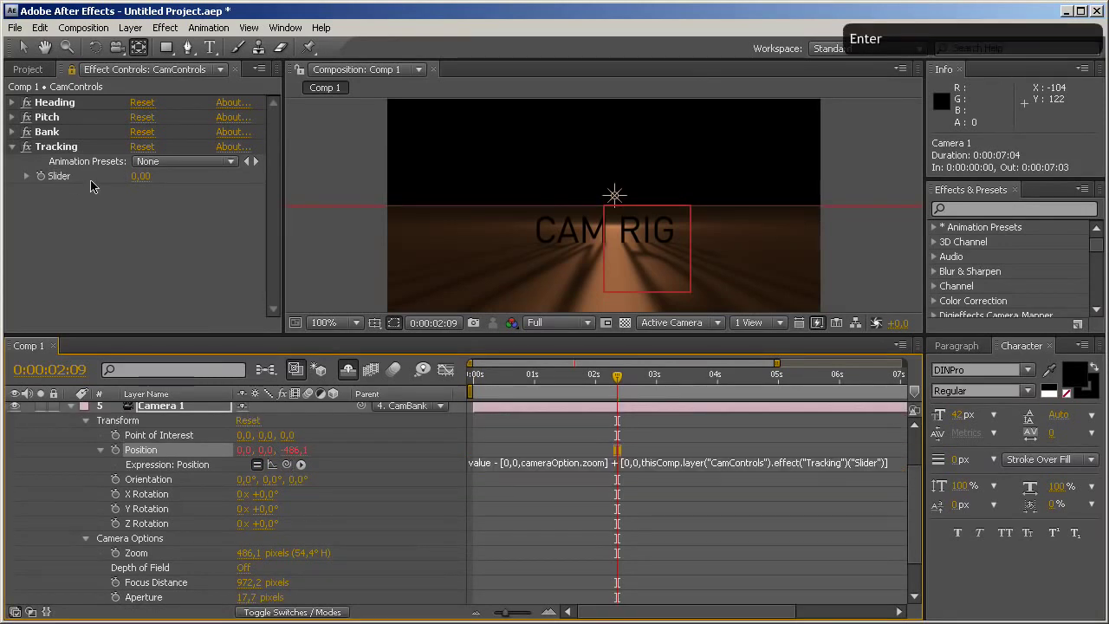
Step: Collapse Camera 1's properties, and lock and shy the CamHeading, CamPitch and CamBank layers so they are hidden from the layer list
click(70, 406)
click(192, 558)
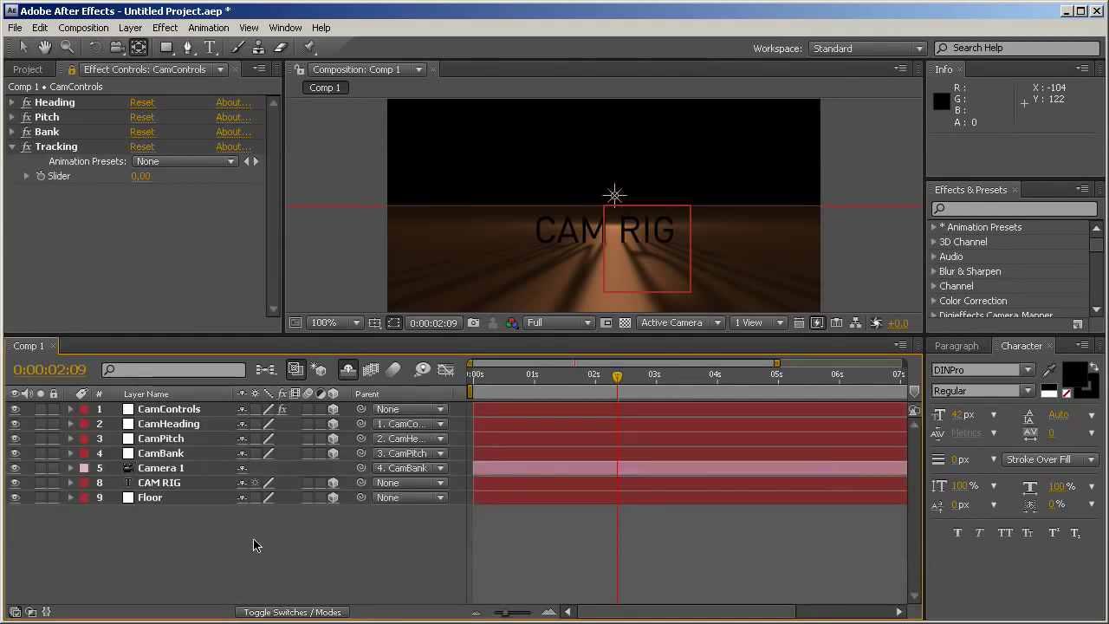
click(52, 424)
click(53, 438)
click(53, 452)
click(242, 424)
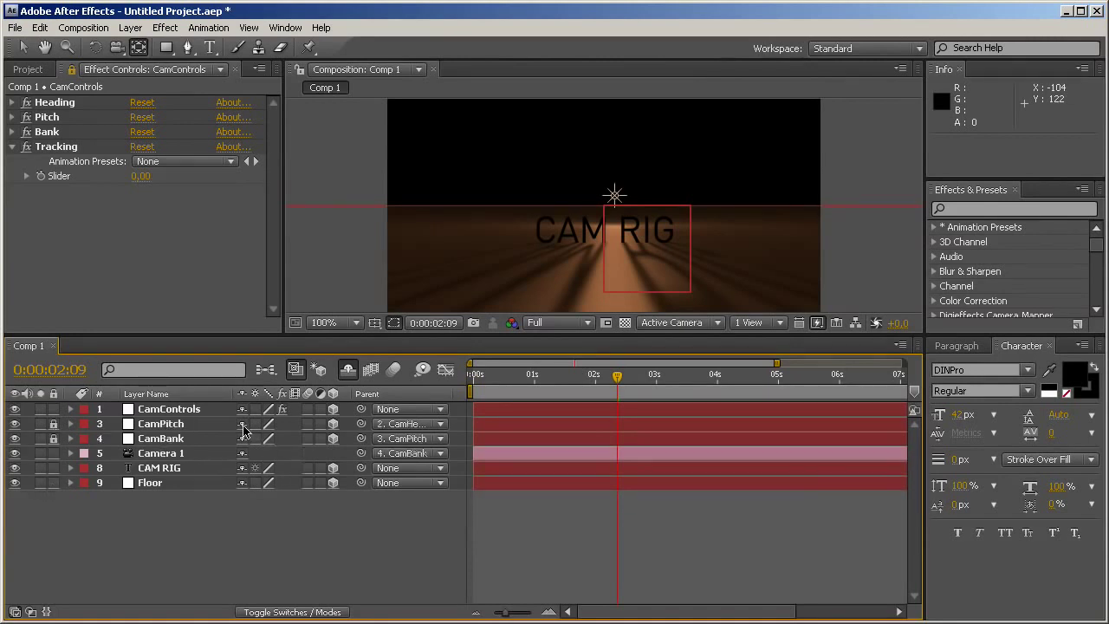
click(242, 426)
click(242, 426)
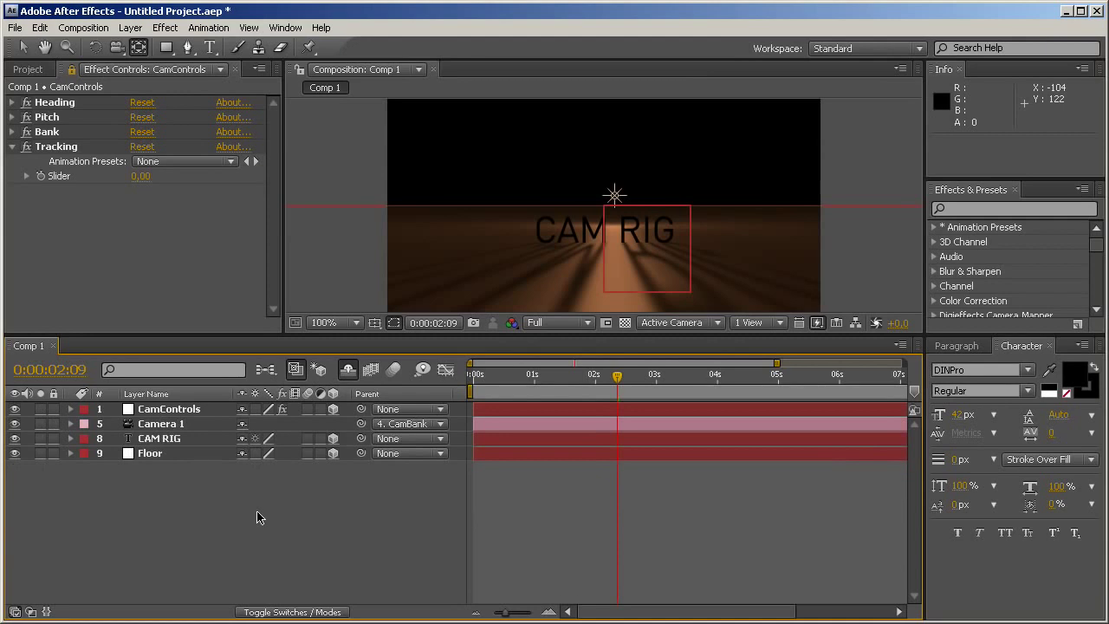
Step: At time 0:00:00:00, set the CamControls Tracking slider to -1095 and the Pitch angle to -89°
click(171, 410)
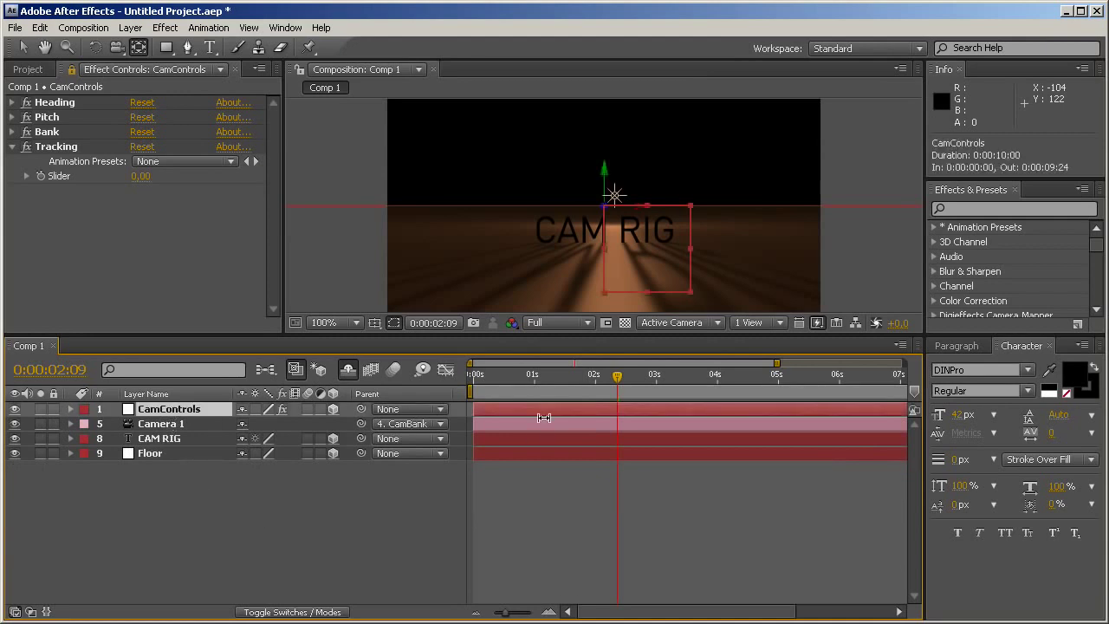
drag(618, 385, 475, 378)
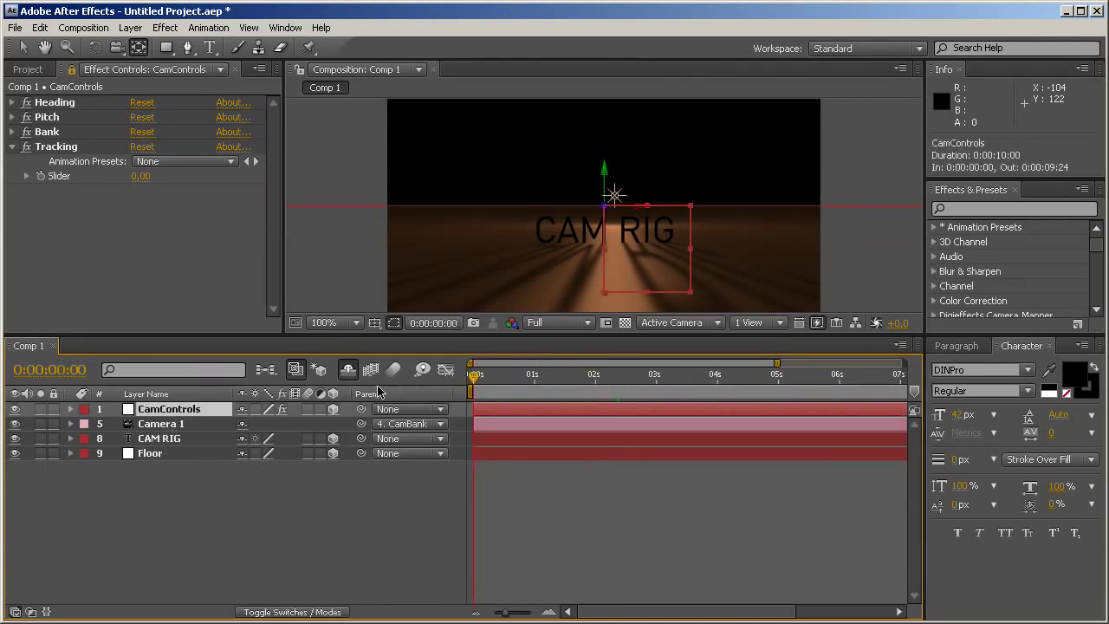
drag(141, 177, 82, 177)
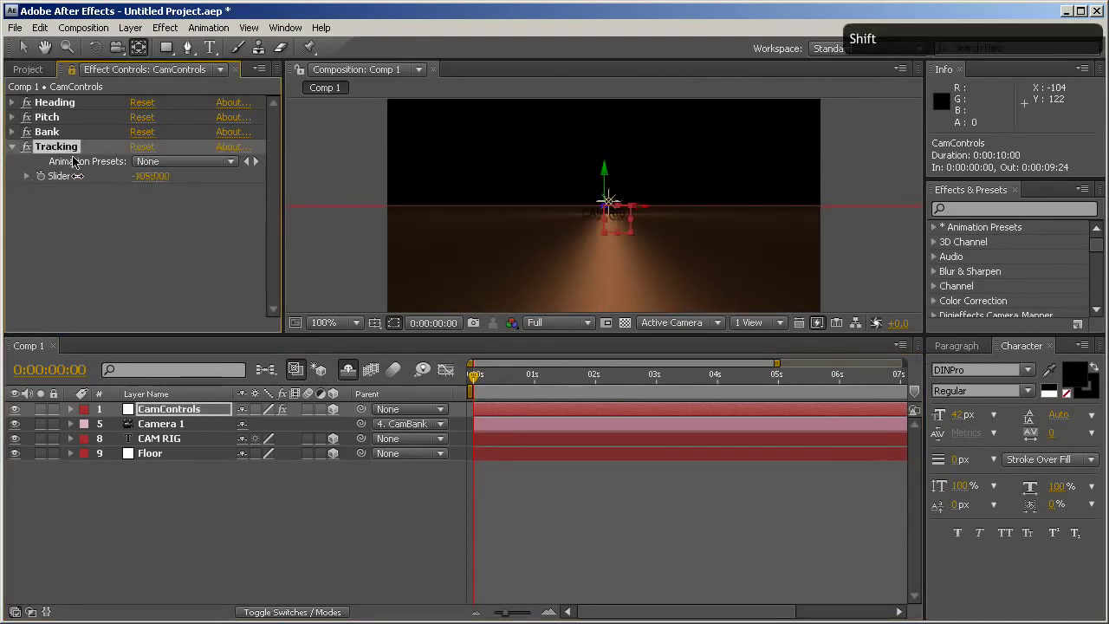
click(13, 117)
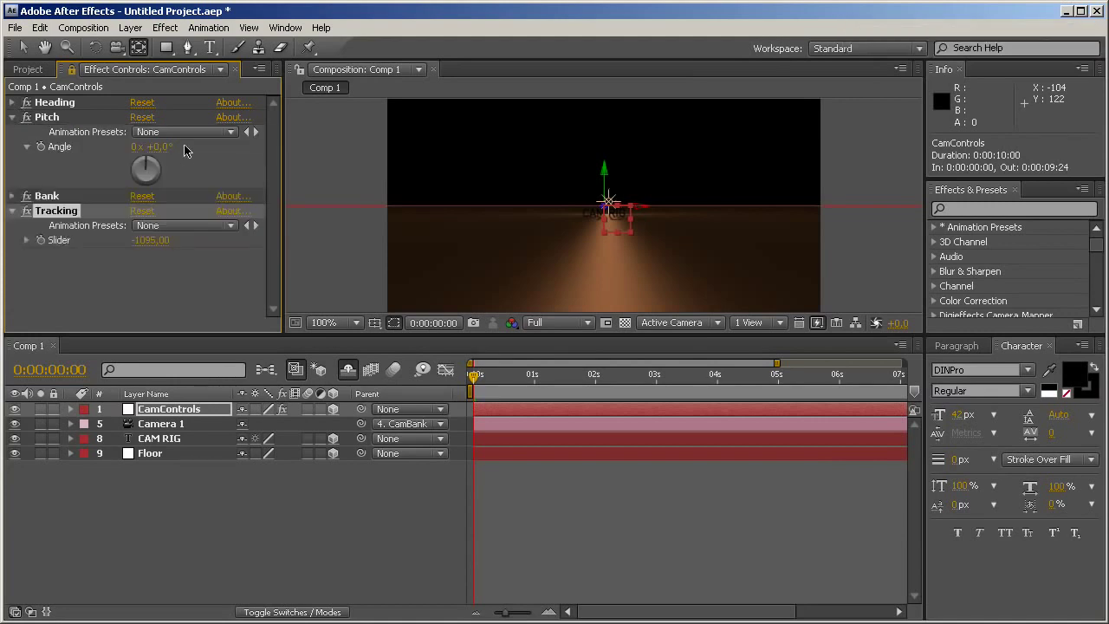
drag(157, 147, 83, 146)
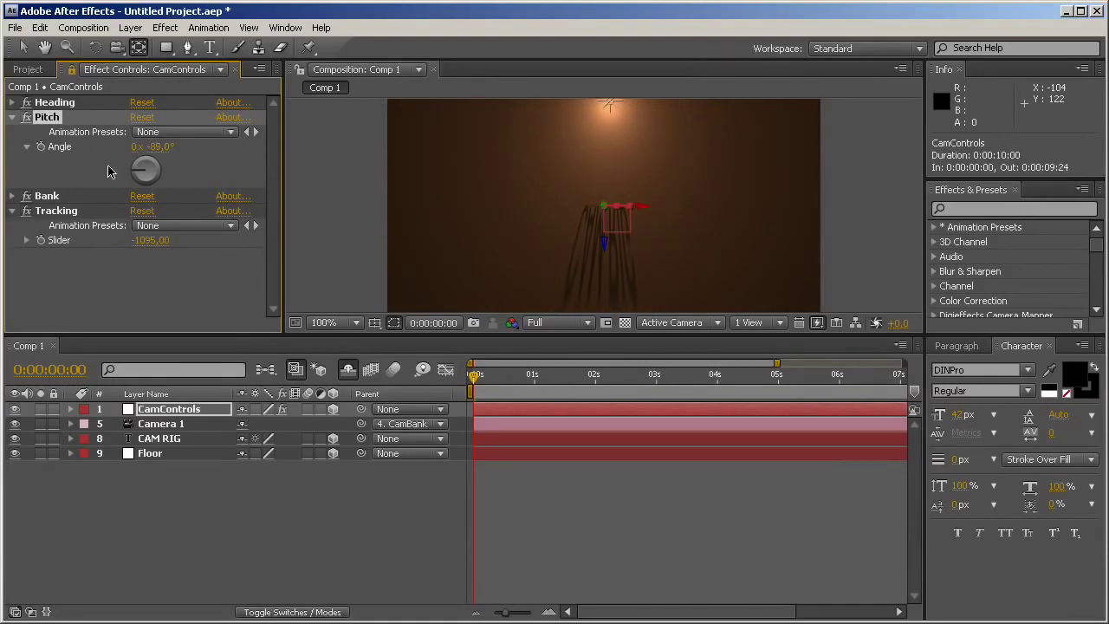
Step: Enable keyframing at the start for the Tracking slider, Pitch angle and Heading angle of CamControls
click(41, 240)
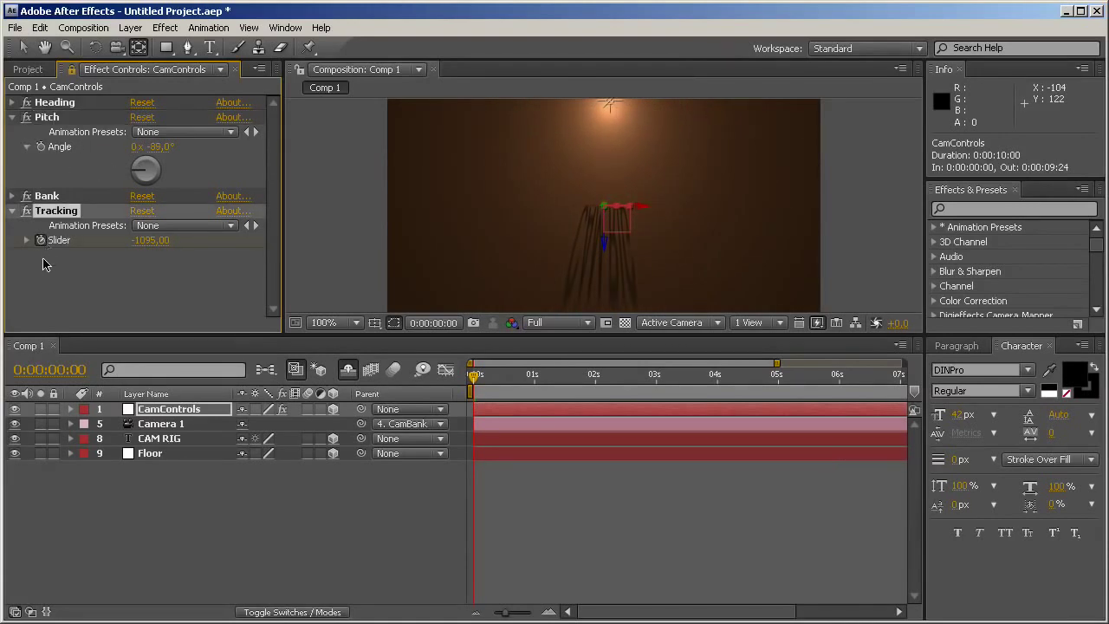
click(25, 139)
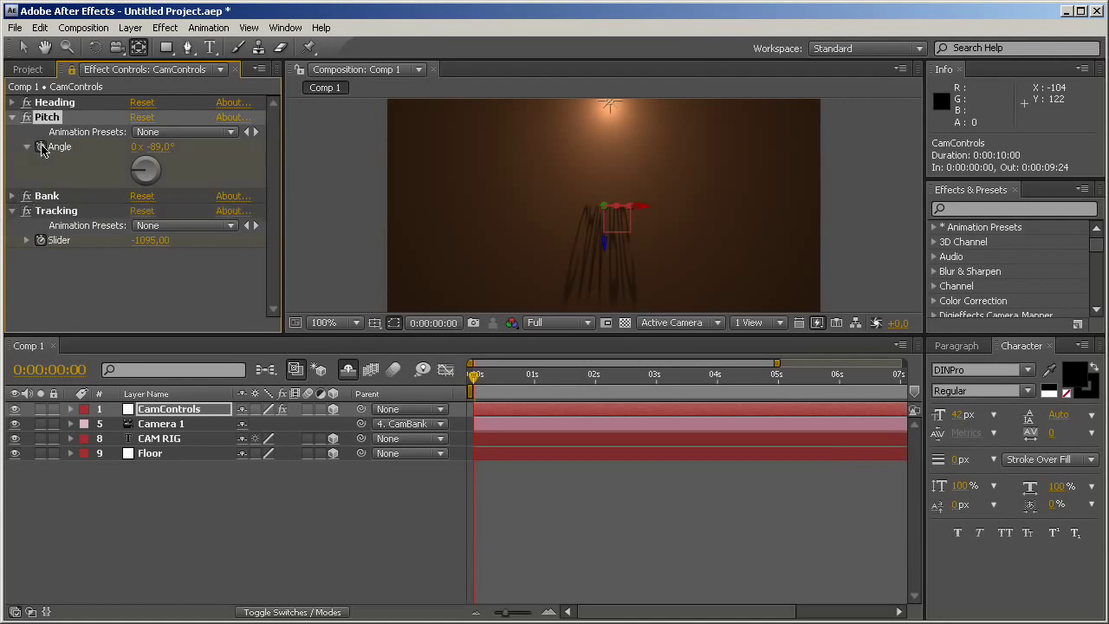
click(12, 102)
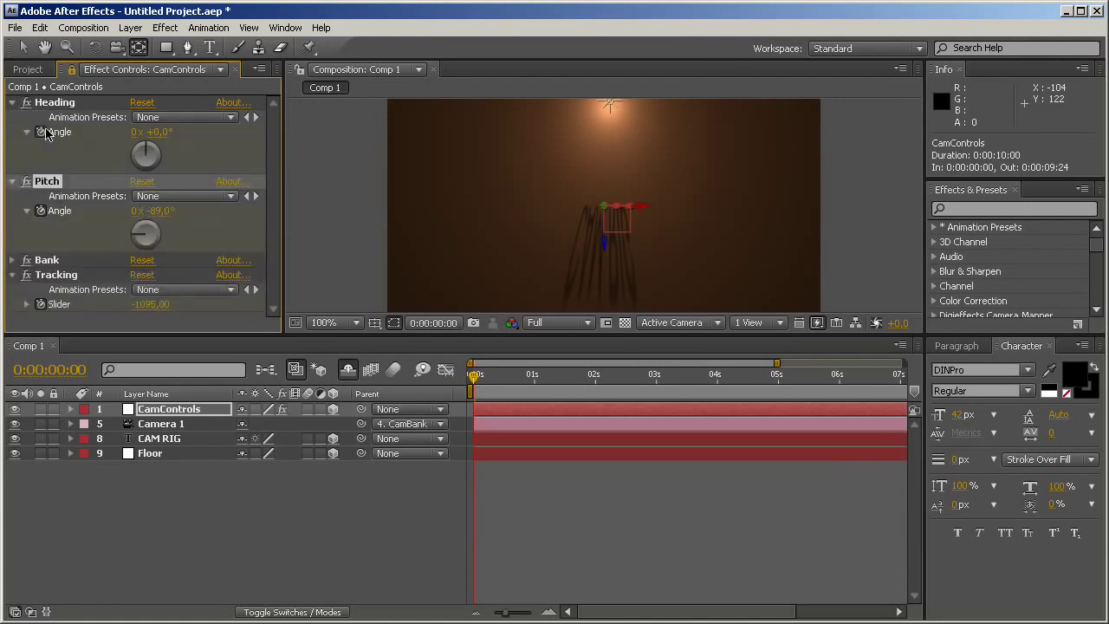
click(39, 132)
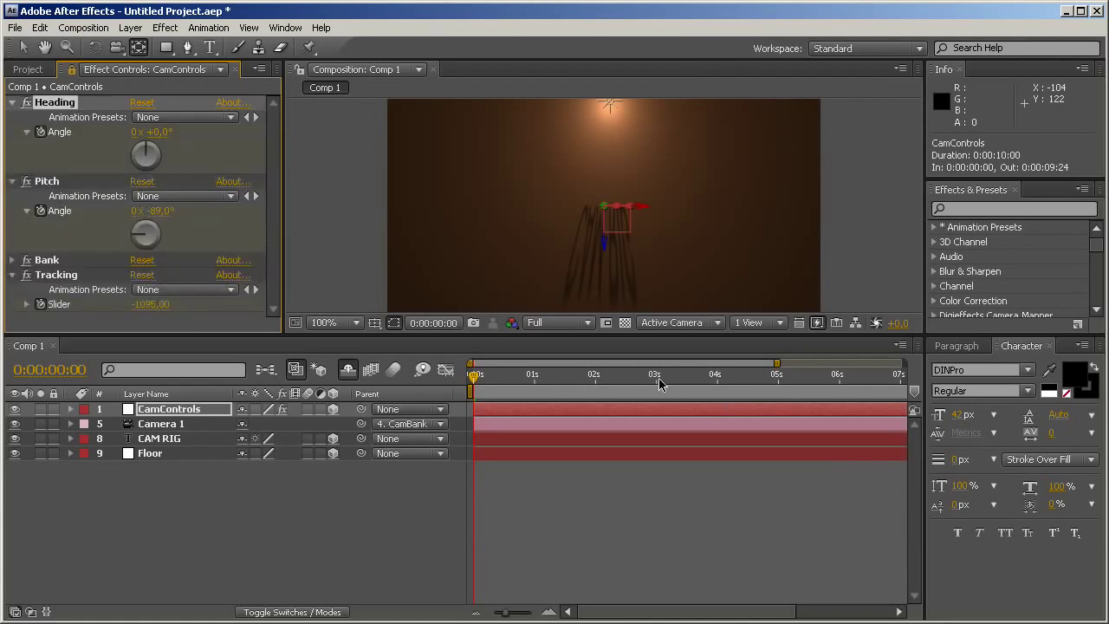
Step: Keyframe the Tracking slider at 0 at time 0:00:05:01
click(778, 377)
click(160, 305)
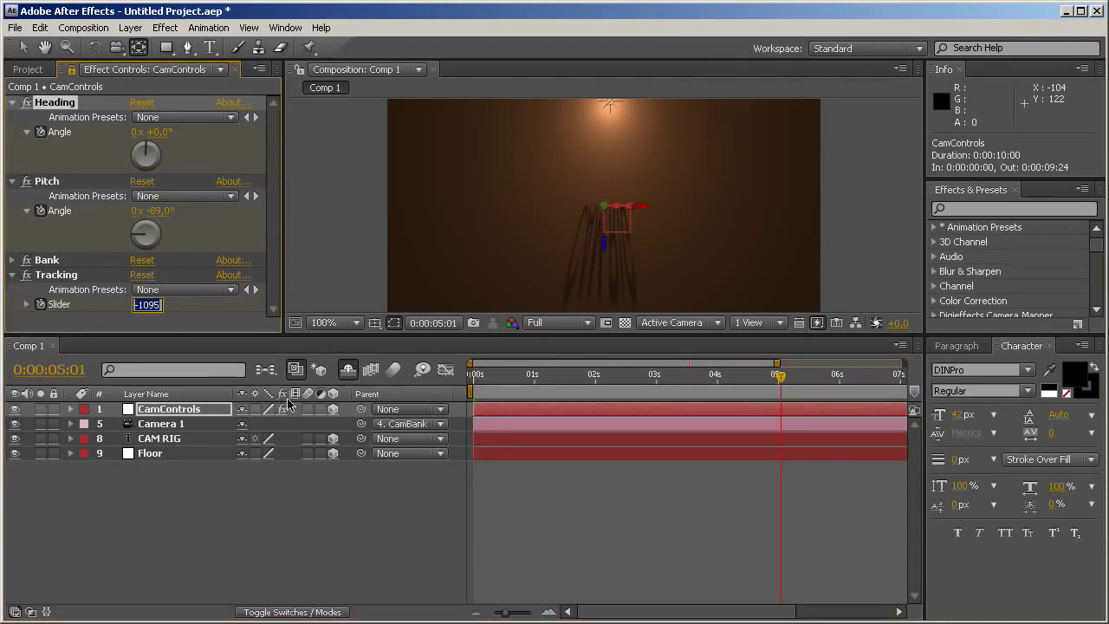
text(0)
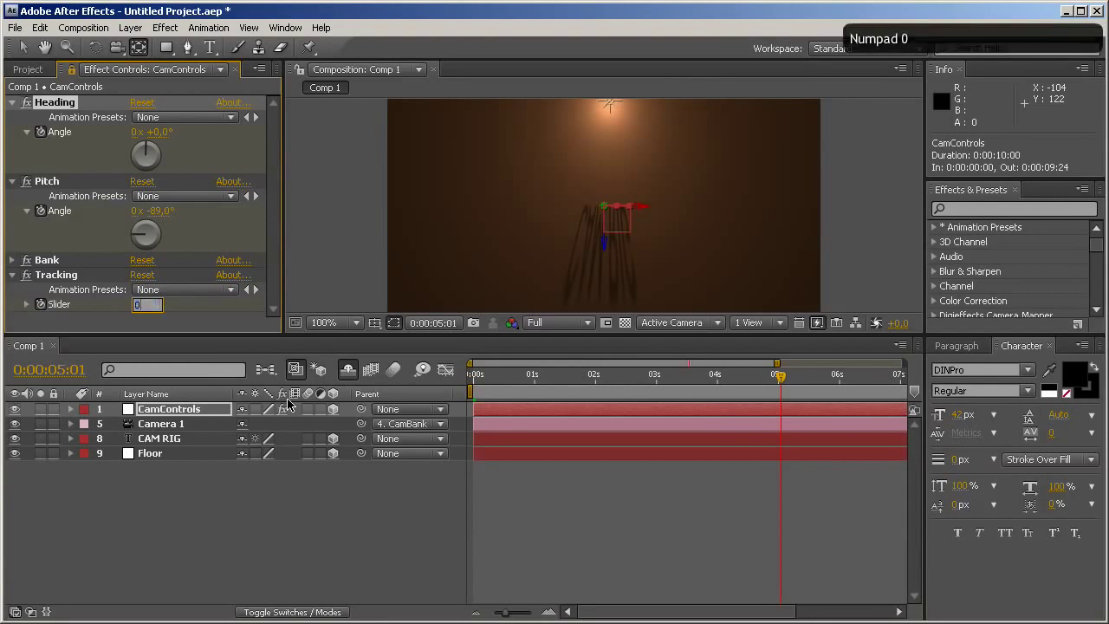
key(Return)
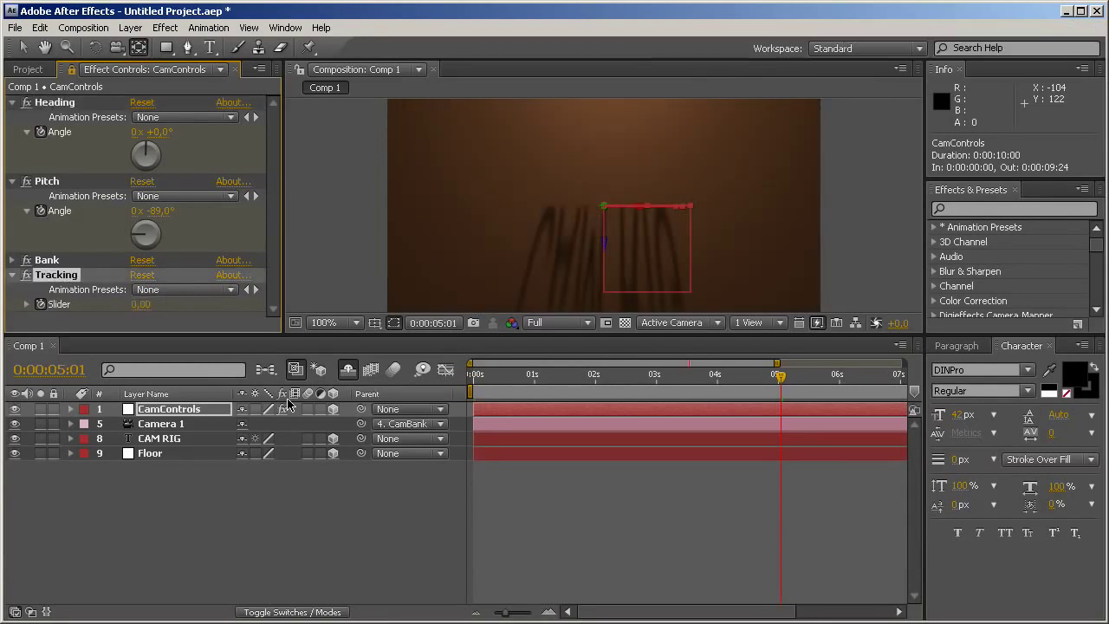
Step: Keyframe the Pitch angle at -3° at time 0:00:04:00
click(715, 376)
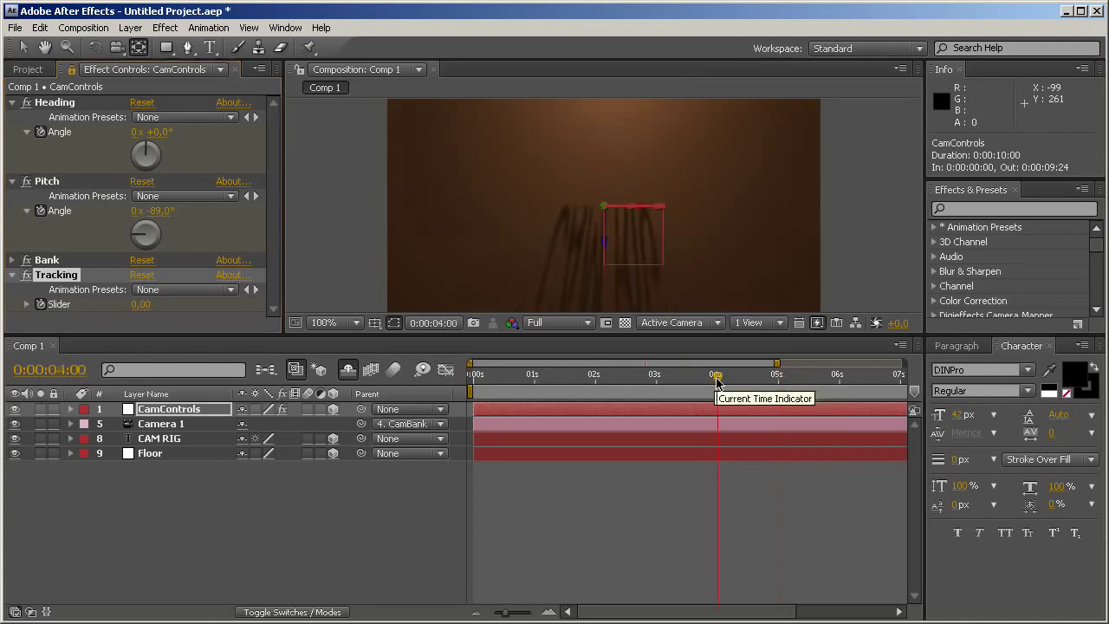
click(143, 210)
drag(143, 211, 223, 200)
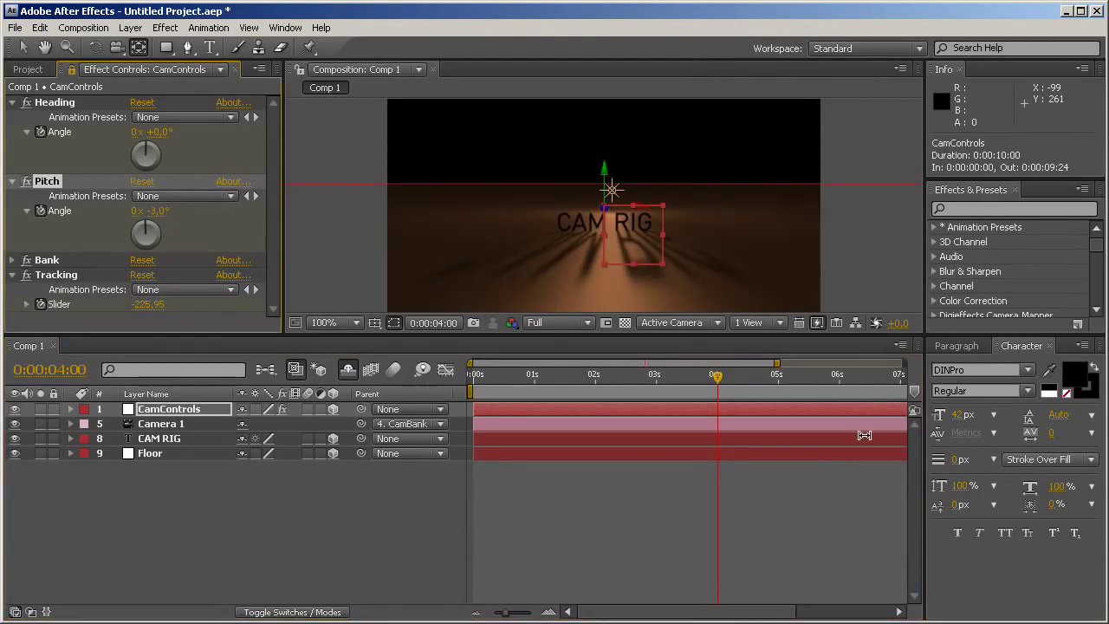
Step: Keyframe the CamControls Heading angle at 1x+339° at time 0:00:06:01 and review the camera animation from the start
click(840, 381)
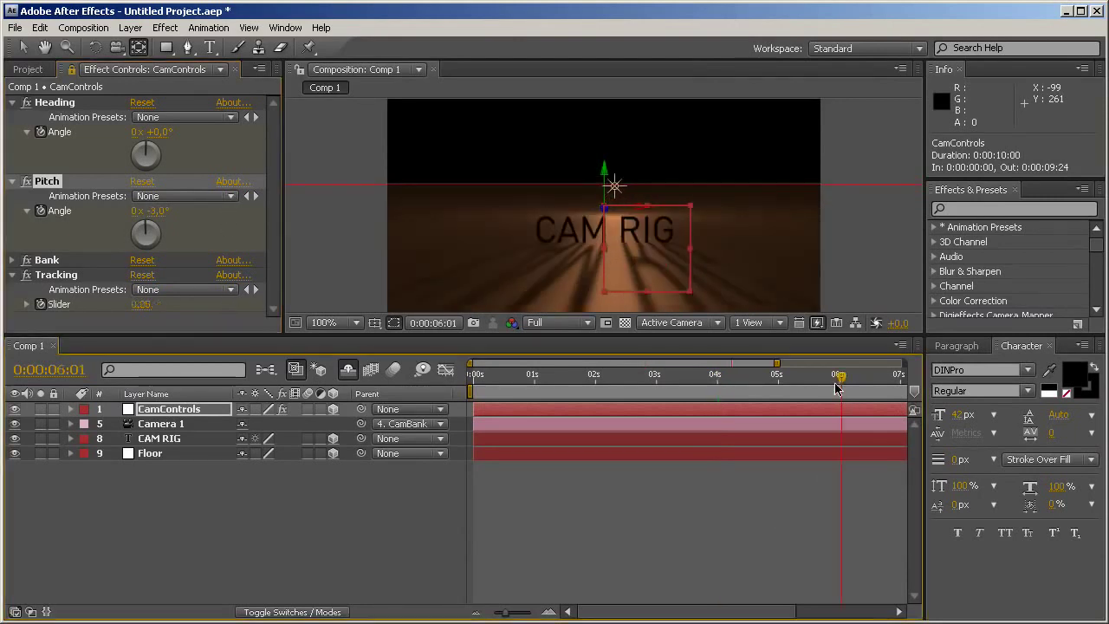
click(137, 132)
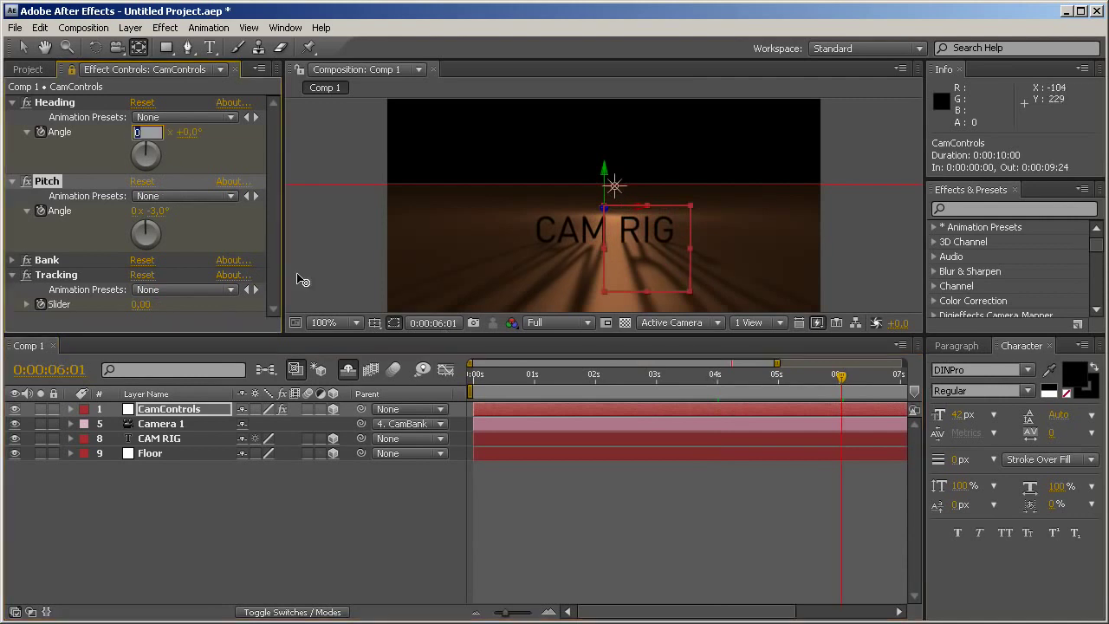
text(2)
key(Return)
drag(168, 140, 148, 132)
drag(840, 381, 414, 387)
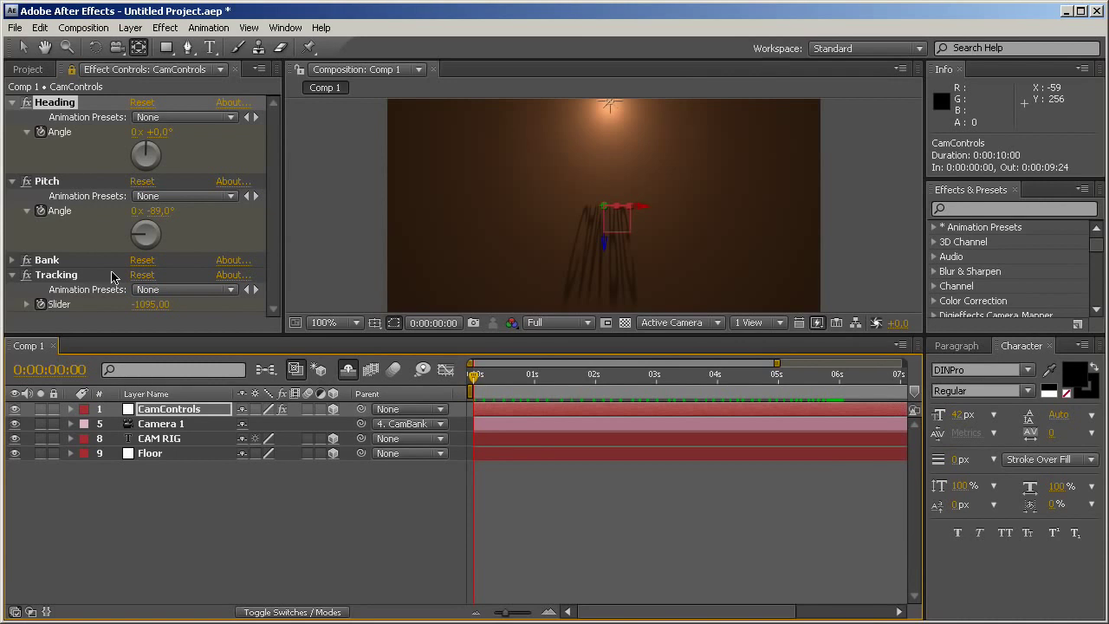
drag(479, 375, 854, 350)
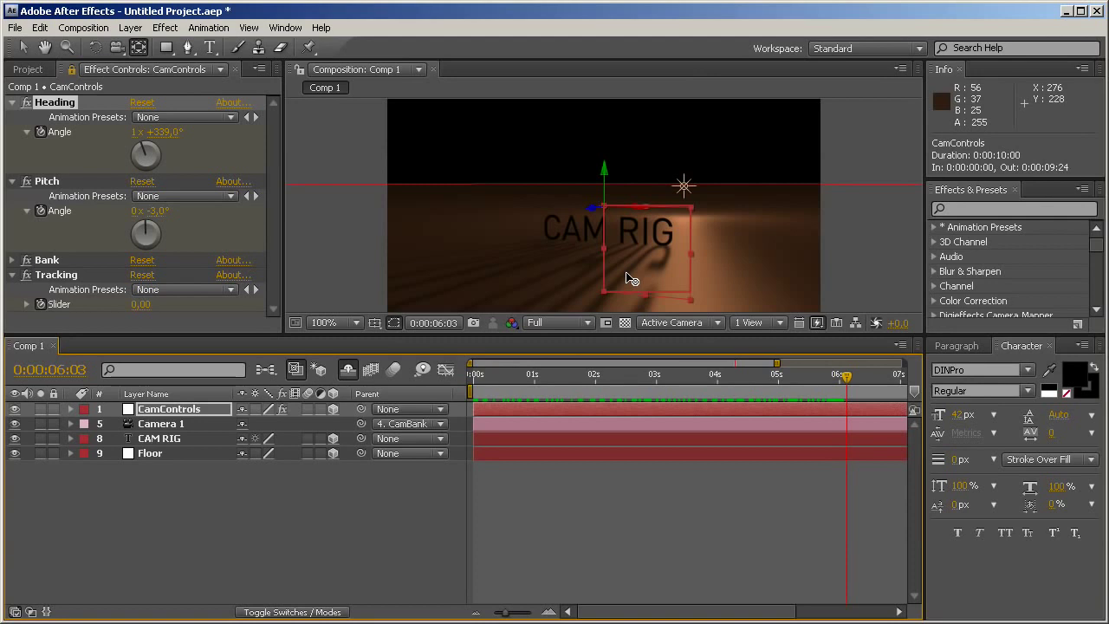
mouse_move(845, 379)
mouse_down()
mouse_move(653, 381)
mouse_move(836, 377)
mouse_up()
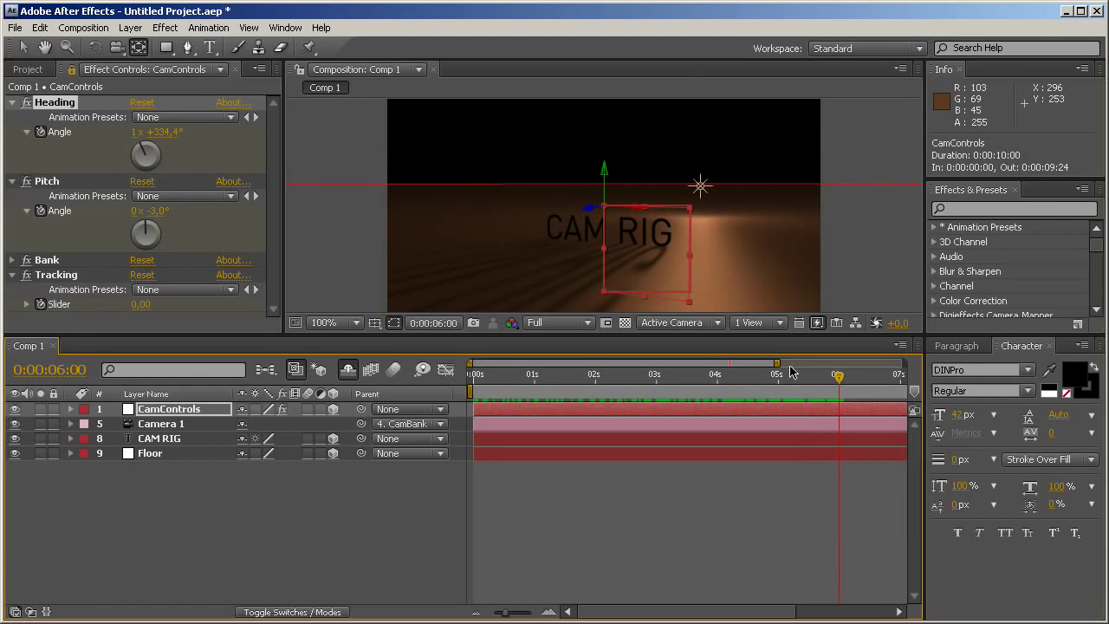
Step: Reveal the shy layers, turn off the visibility of CamHeading, CamPitch and CamBank, and hide the shy layers again
click(347, 374)
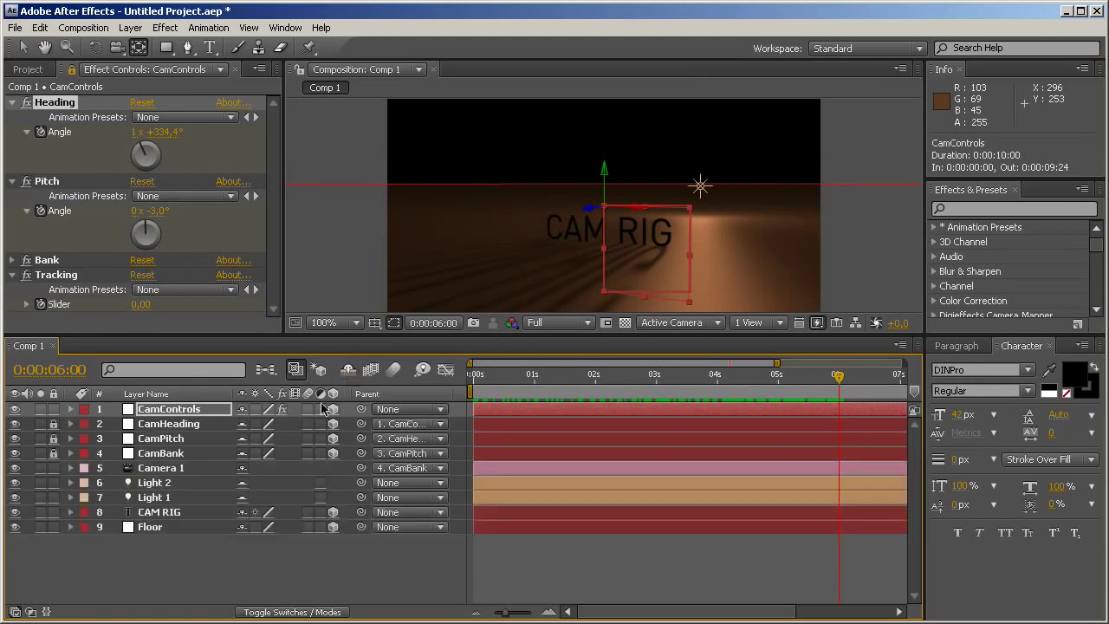
click(13, 453)
click(14, 409)
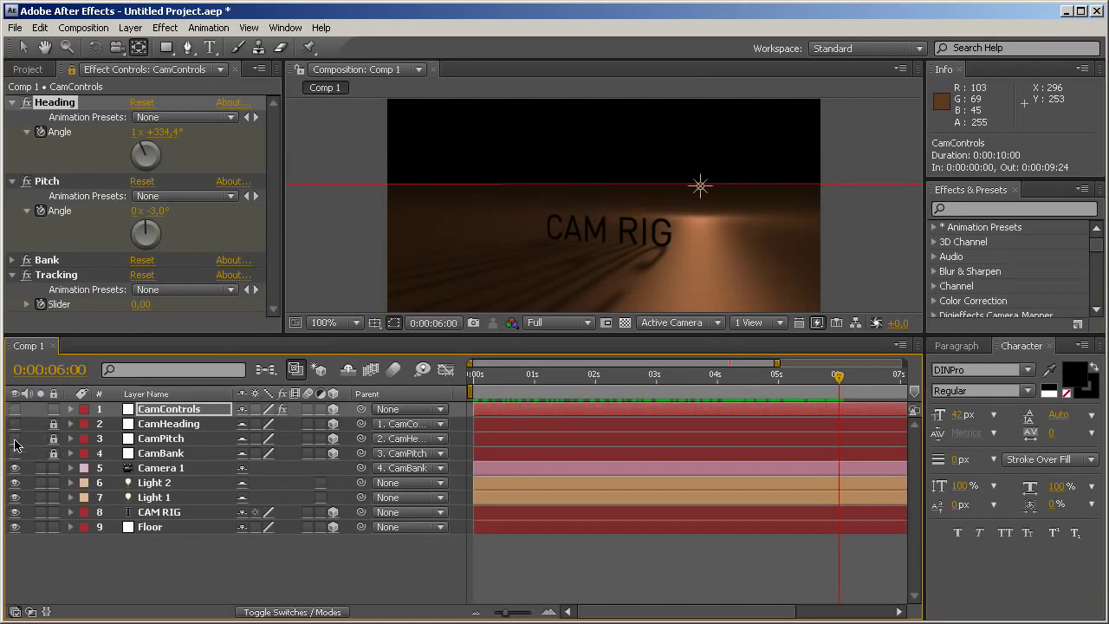
click(14, 408)
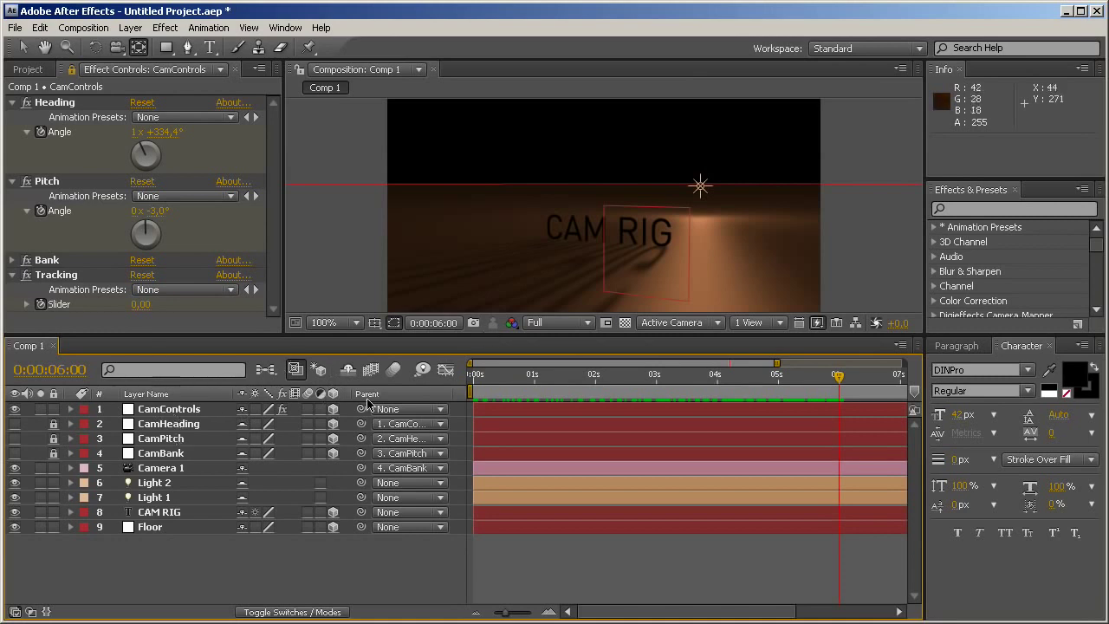
click(347, 371)
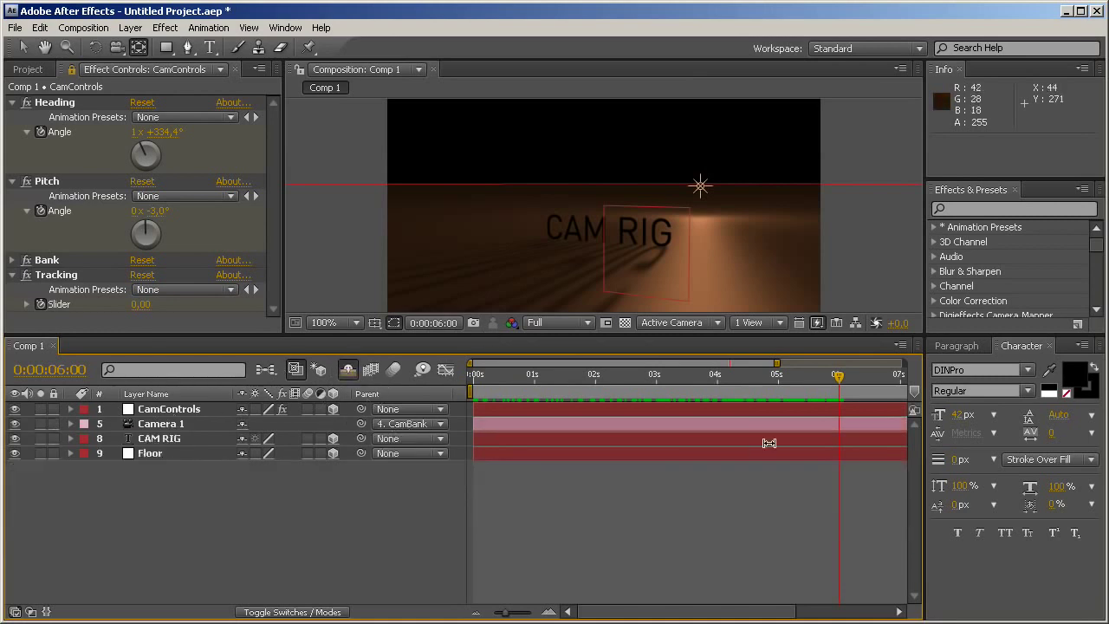
Step: Duplicate the CAM RIG text layer at the start and move the copy to position 577, 193, 167
click(529, 377)
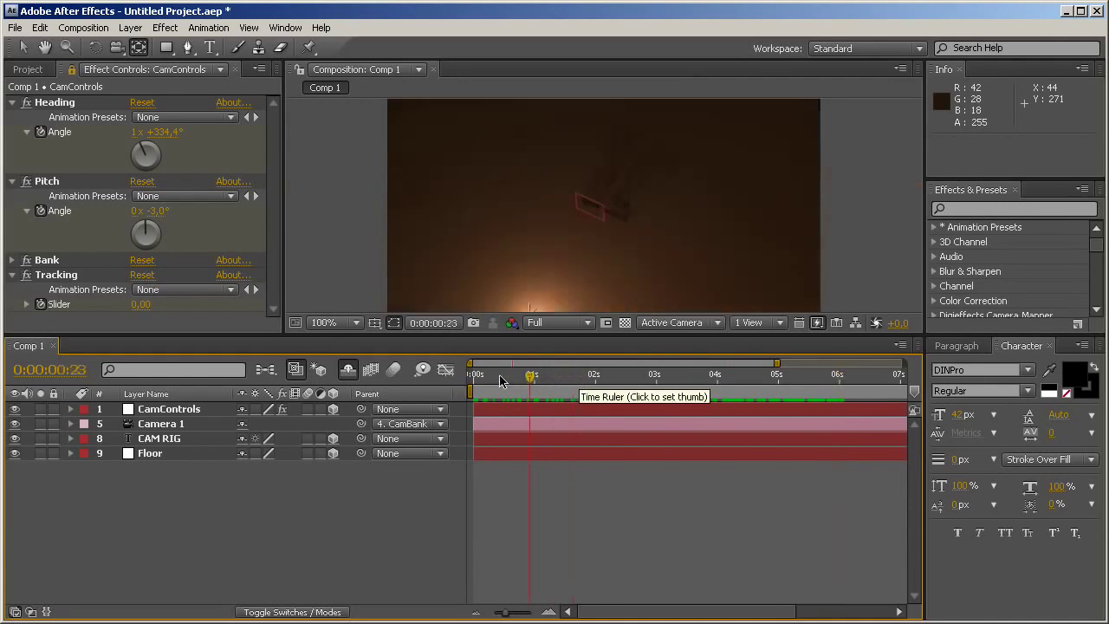
drag(522, 381, 473, 378)
click(158, 437)
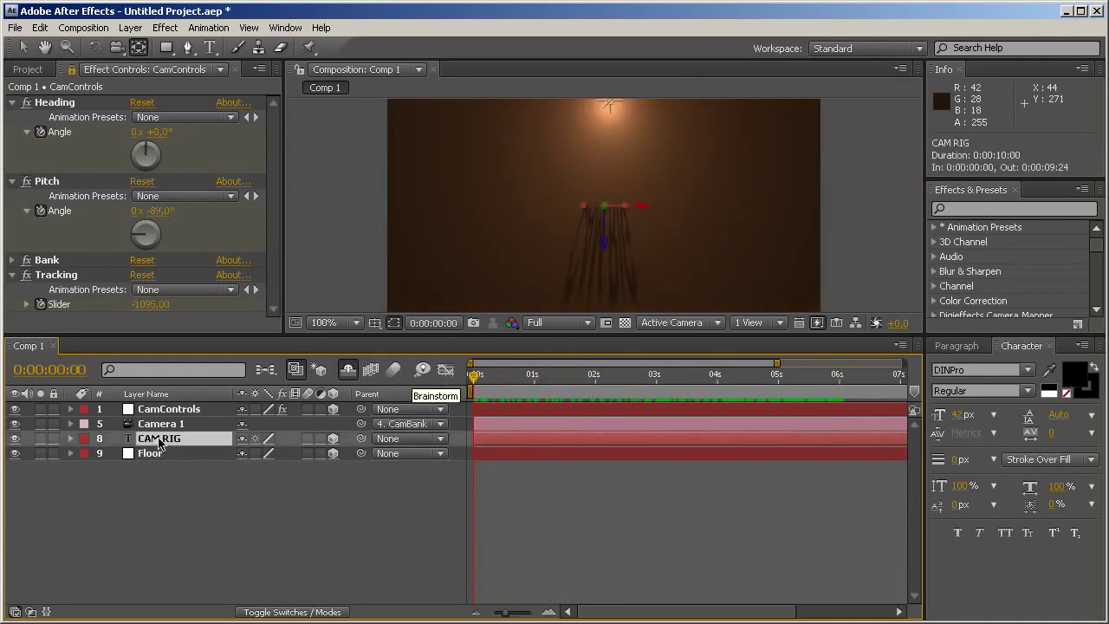
key(ctrl+d)
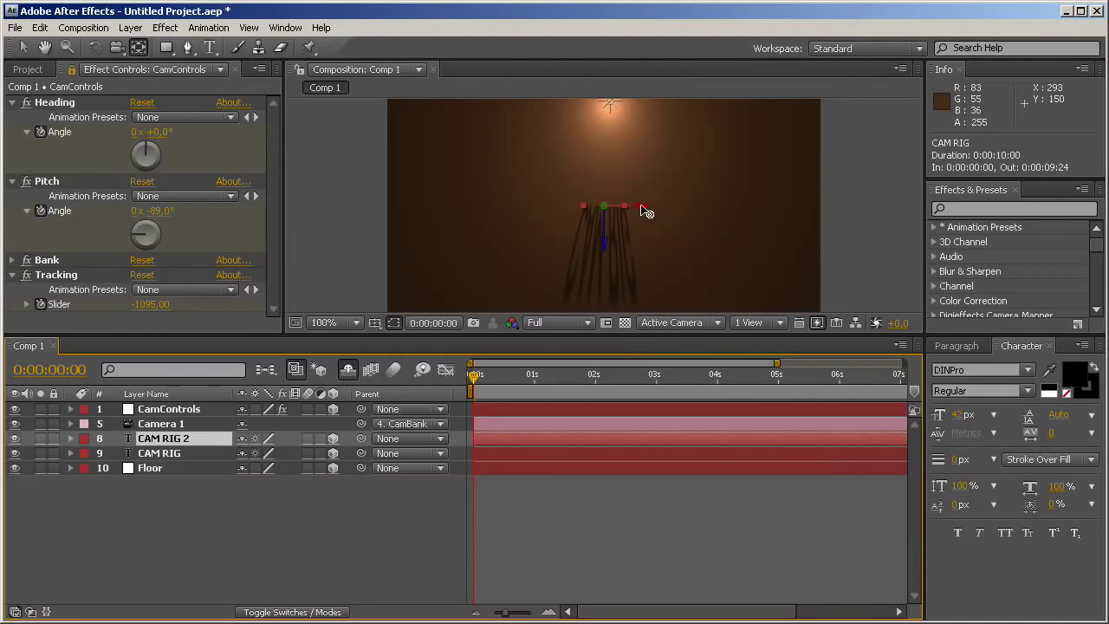
key(v)
drag(645, 215, 826, 202)
drag(695, 250, 694, 207)
Step: Set a Position keyframe for the CamControls layer at time 0:00:01:24
drag(475, 374, 724, 375)
drag(728, 314, 660, 309)
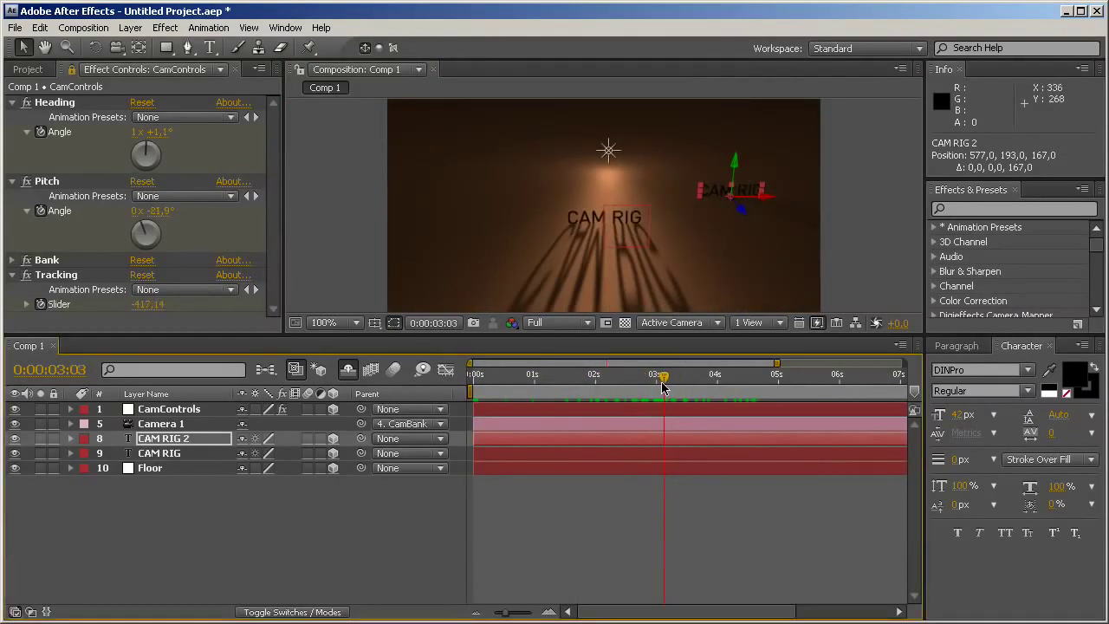
drag(661, 387, 640, 387)
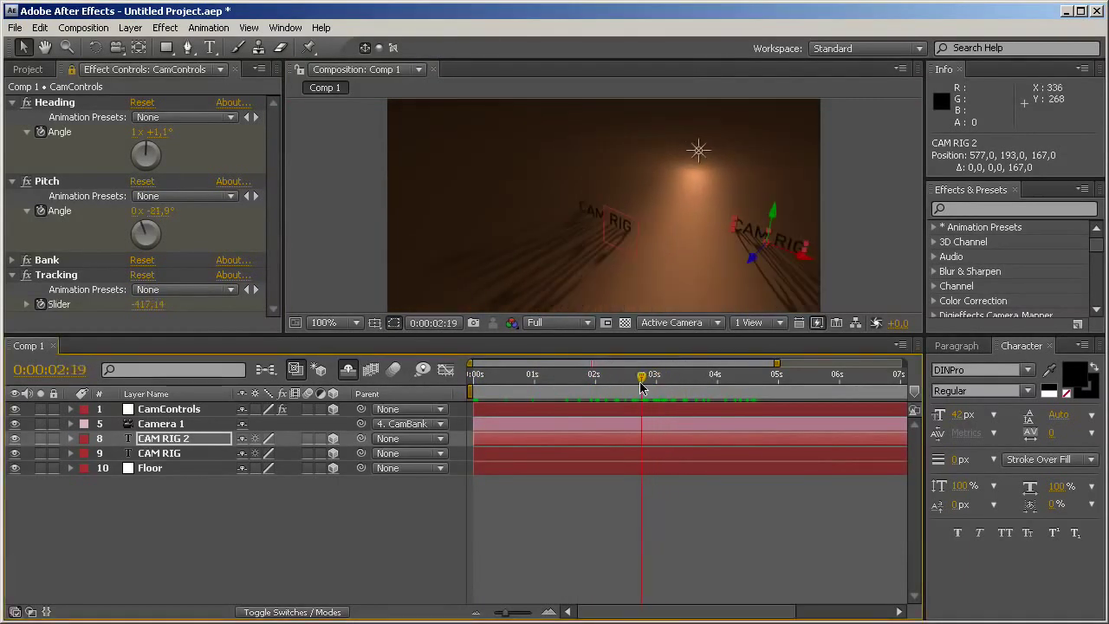
click(189, 410)
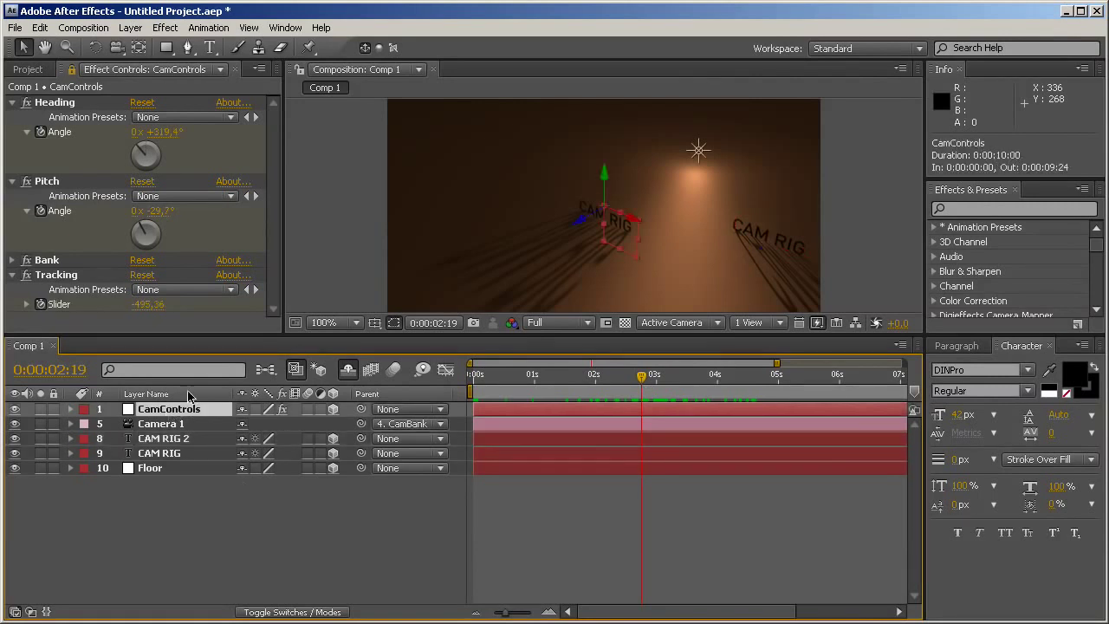
click(593, 381)
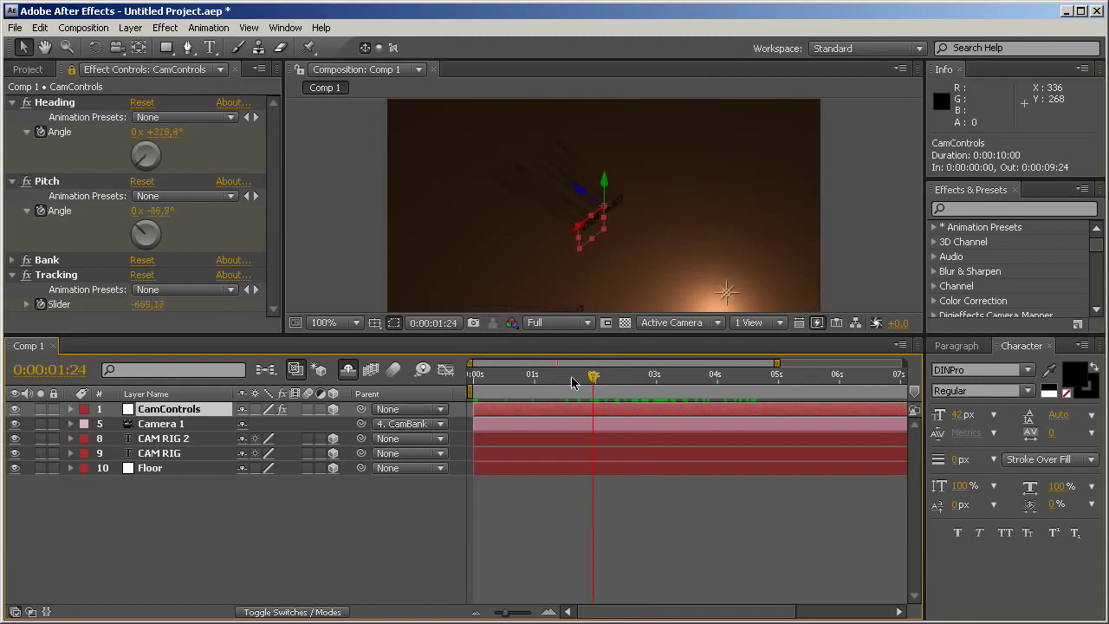
key(alt+shift+p)
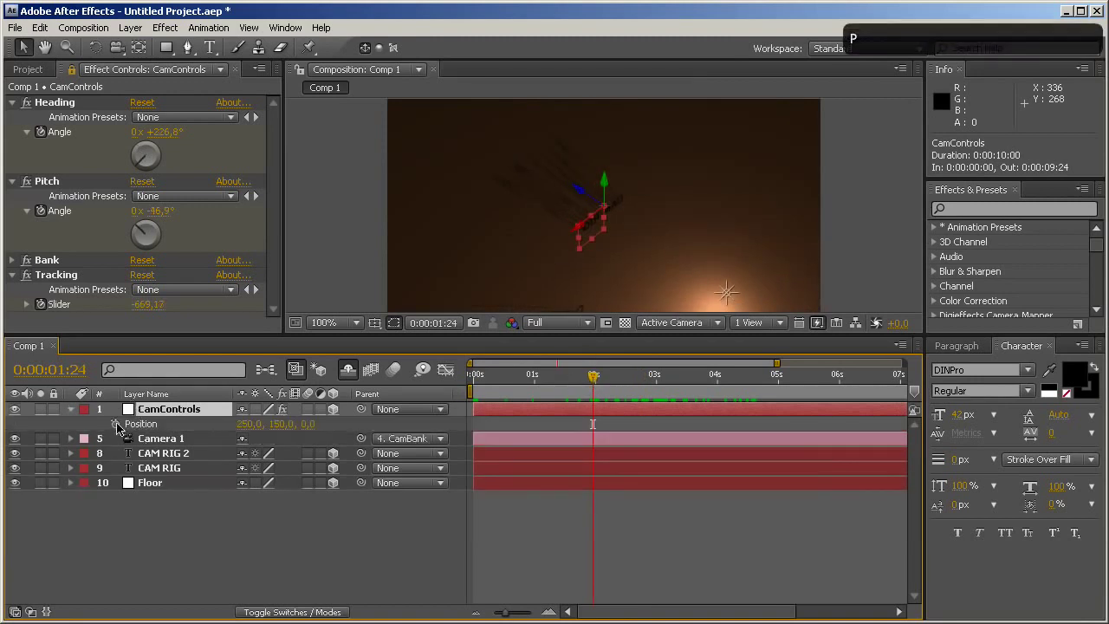
Step: At time 0:00:04:24, copy the CAM RIG 2 Position onto CamControls as a keyframe and review the animation from the start
click(776, 377)
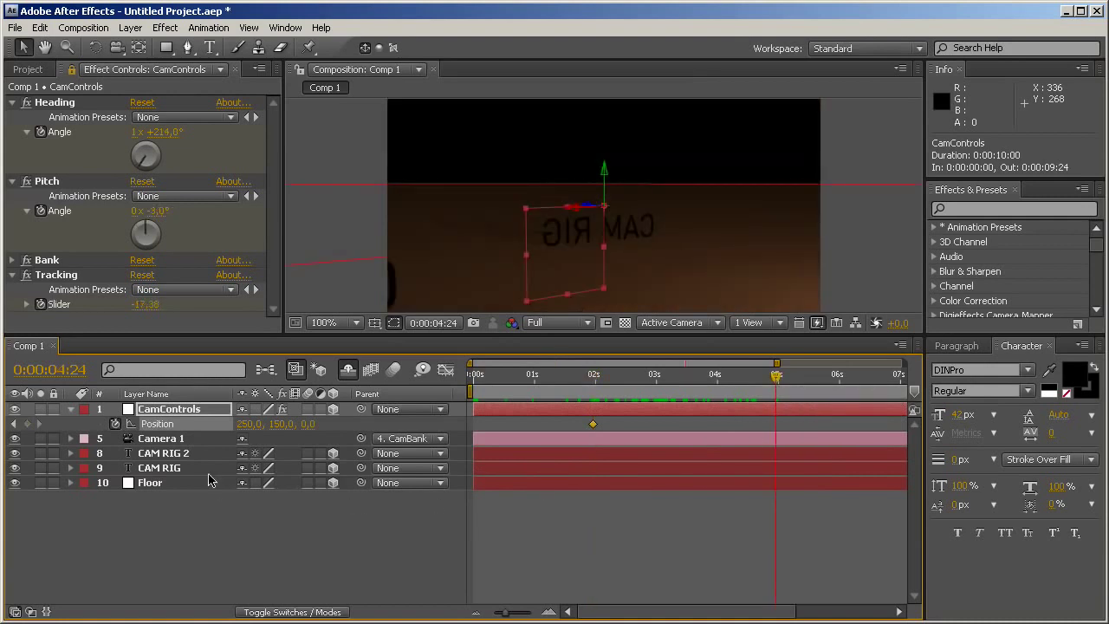
click(186, 453)
key(alt+shift+p)
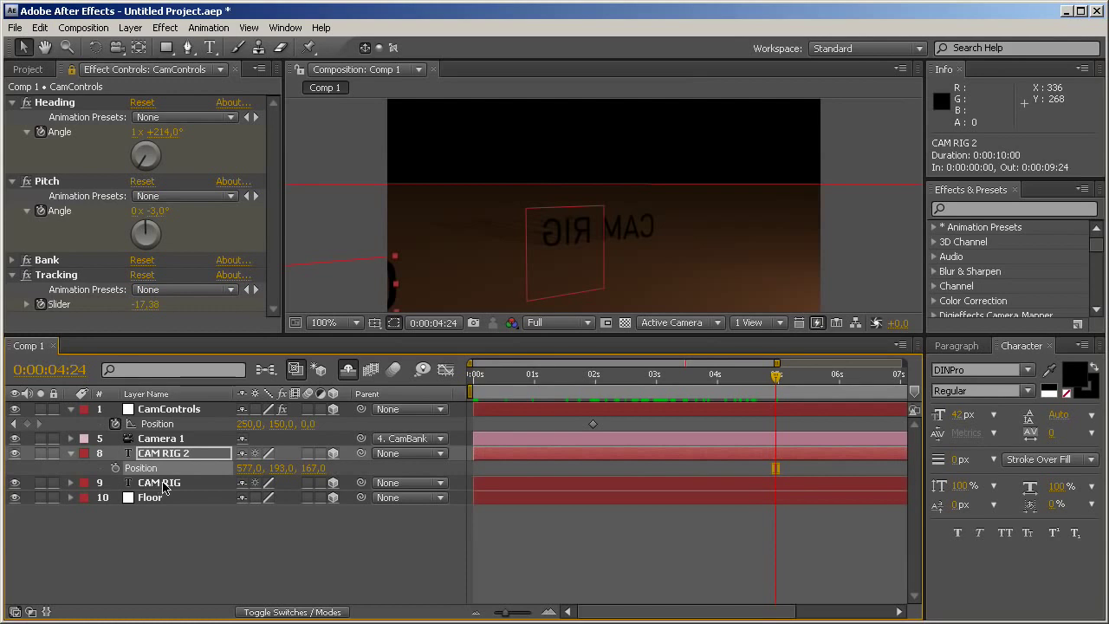
key(ctrl+c)
click(169, 409)
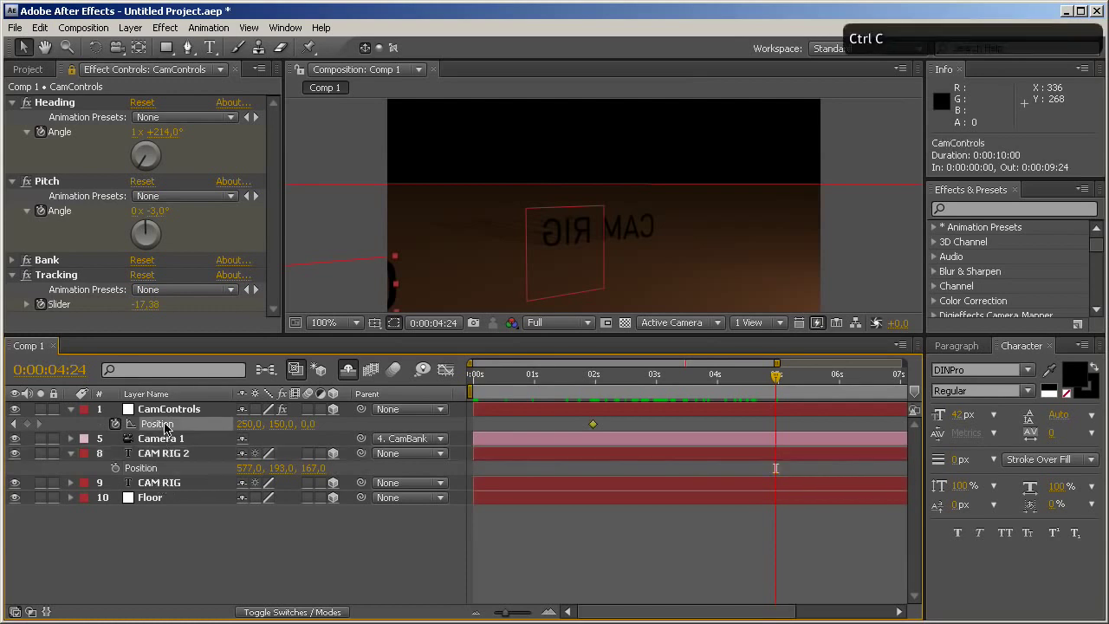
key(ctrl+v)
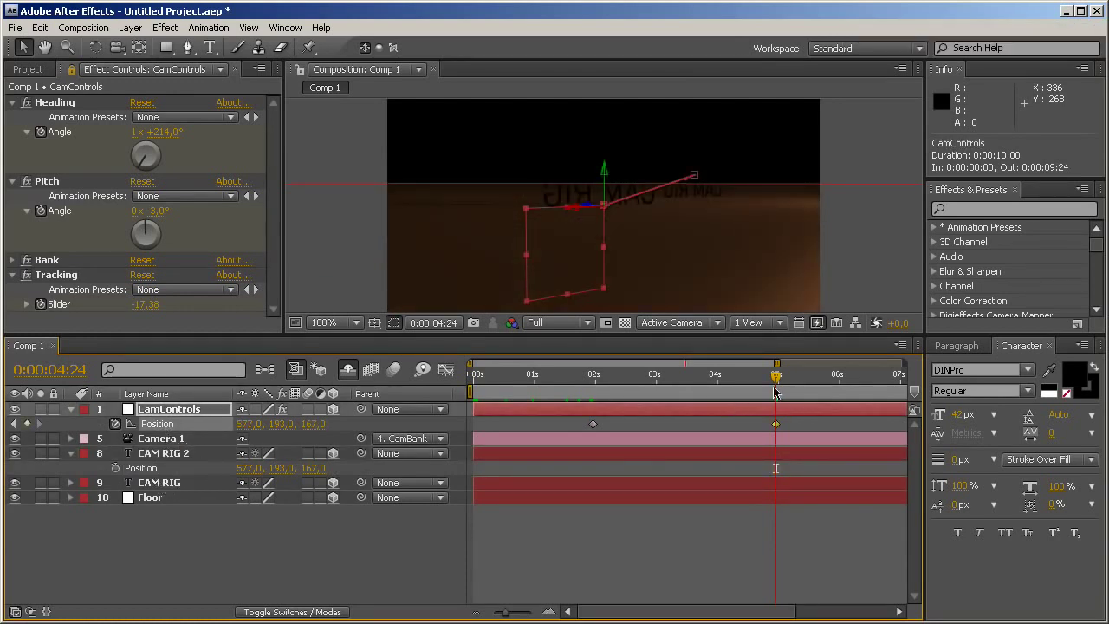
drag(774, 381, 441, 323)
click(483, 381)
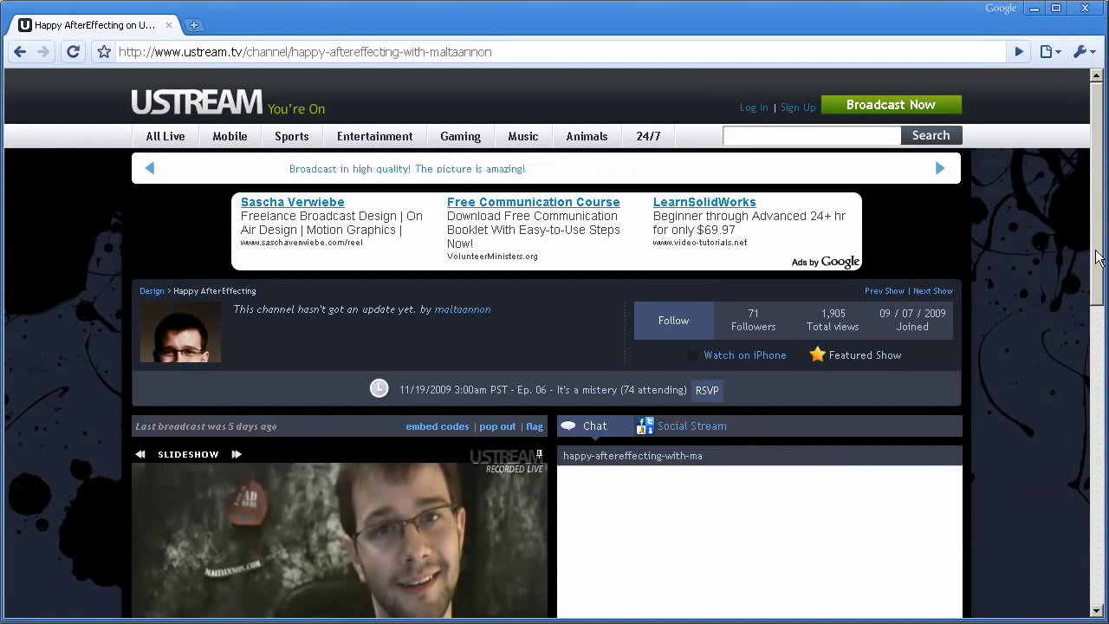
Step: Look over the Happy AfterEffecting channel page on Ustream in the browser, down to the video player and chat
drag(1096, 257, 1080, 340)
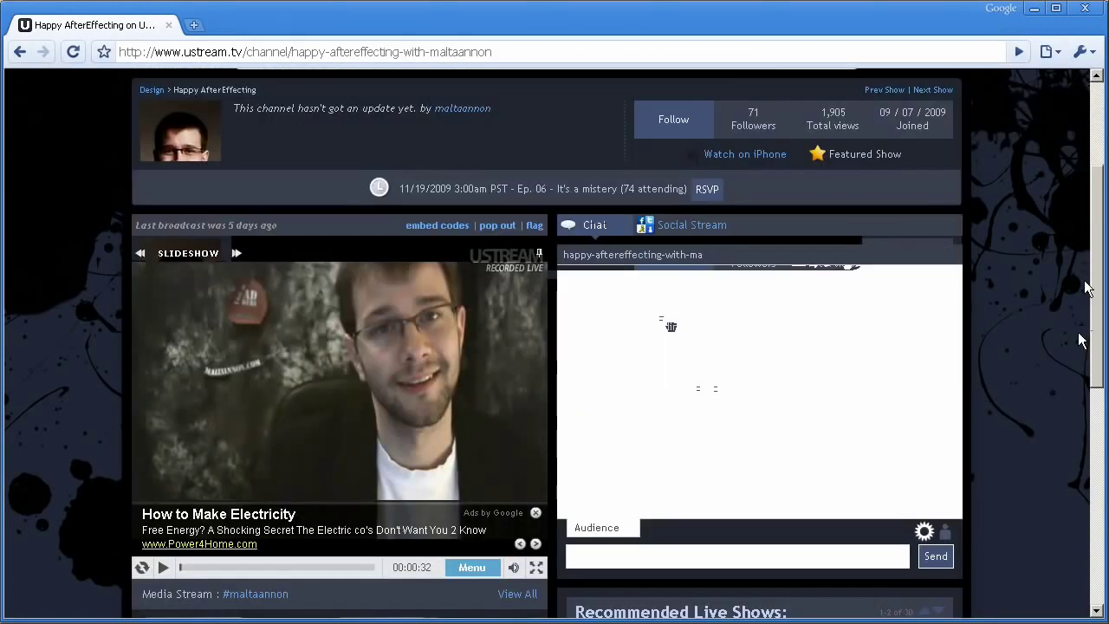